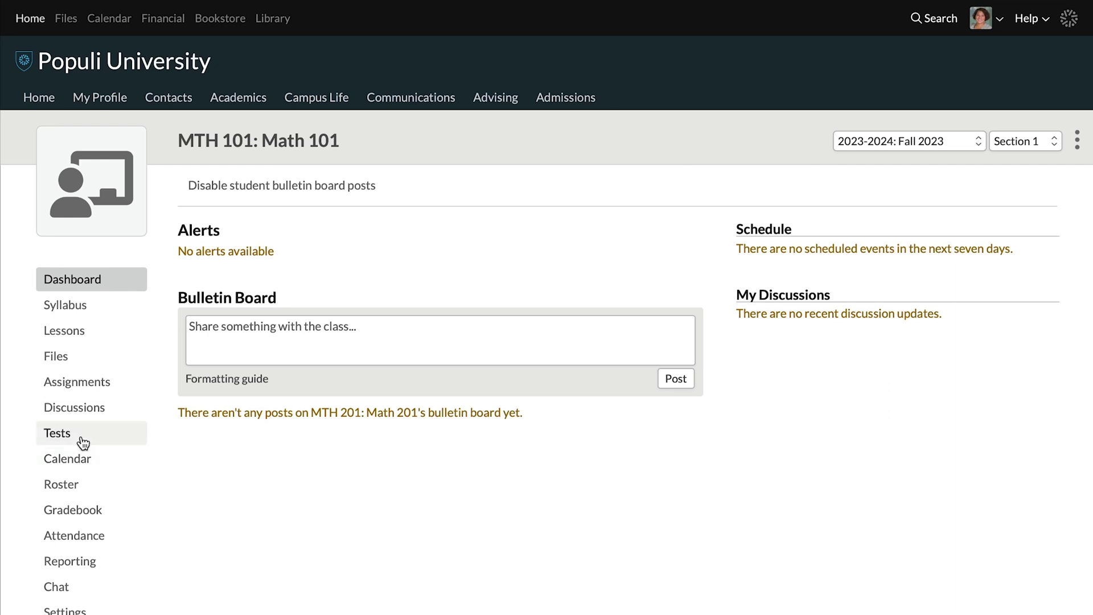
- Go to Math 101's Tests, open the Questions bank, and start adding a new question
{"action": "left_click", "coordinate": [80, 434]}
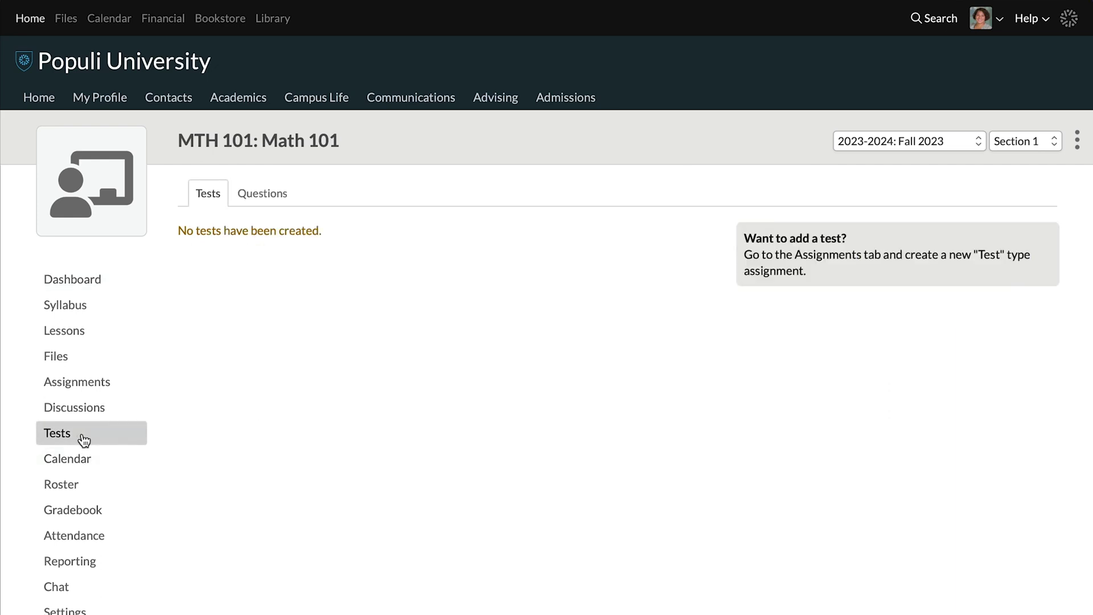
{"action": "left_click", "coordinate": [282, 196]}
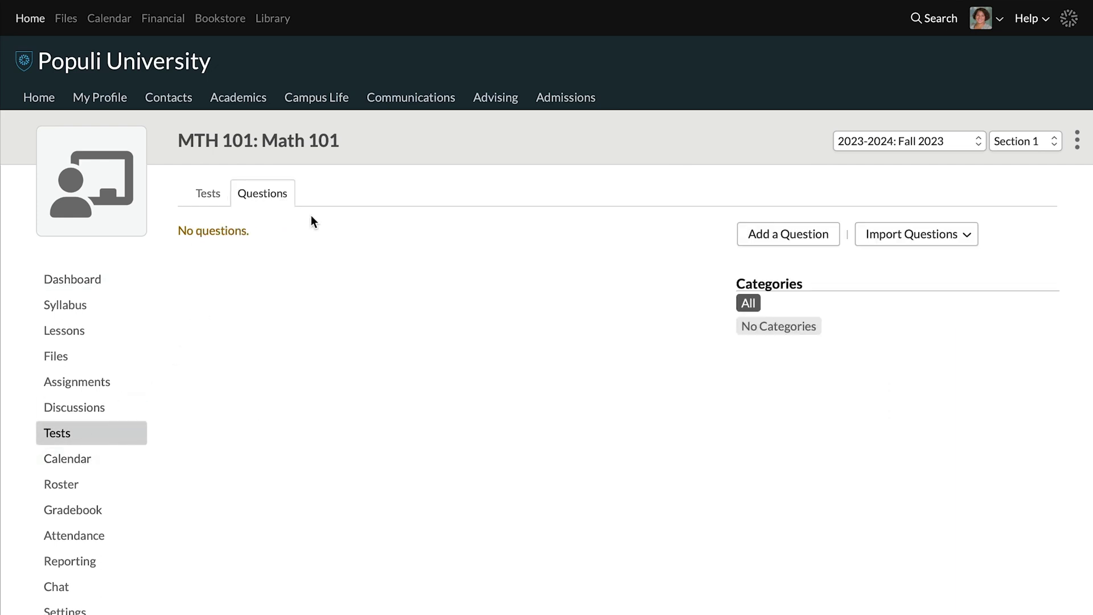
{"action": "left_click", "coordinate": [788, 245]}
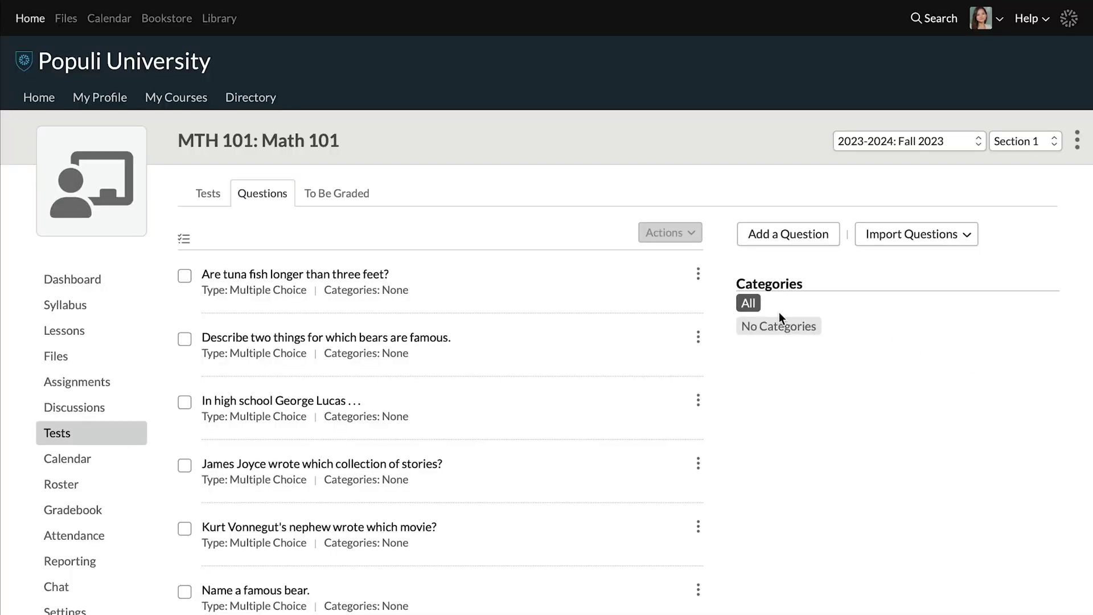
- Edit the tuna question to create and assign a new Level One category, then save
{"action": "left_click", "coordinate": [699, 275]}
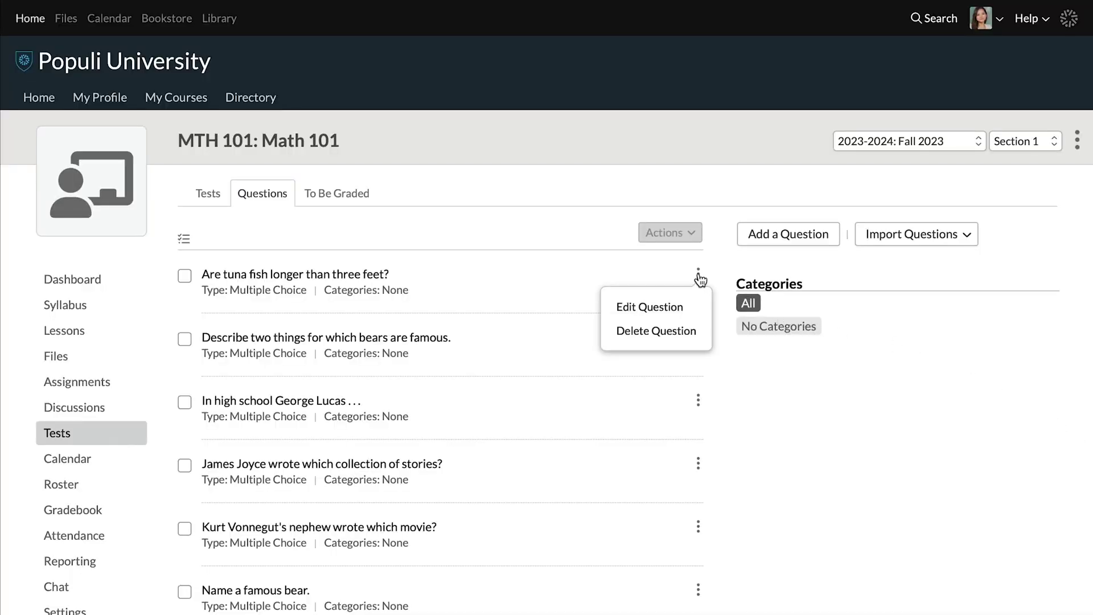
{"action": "left_click", "coordinate": [691, 308]}
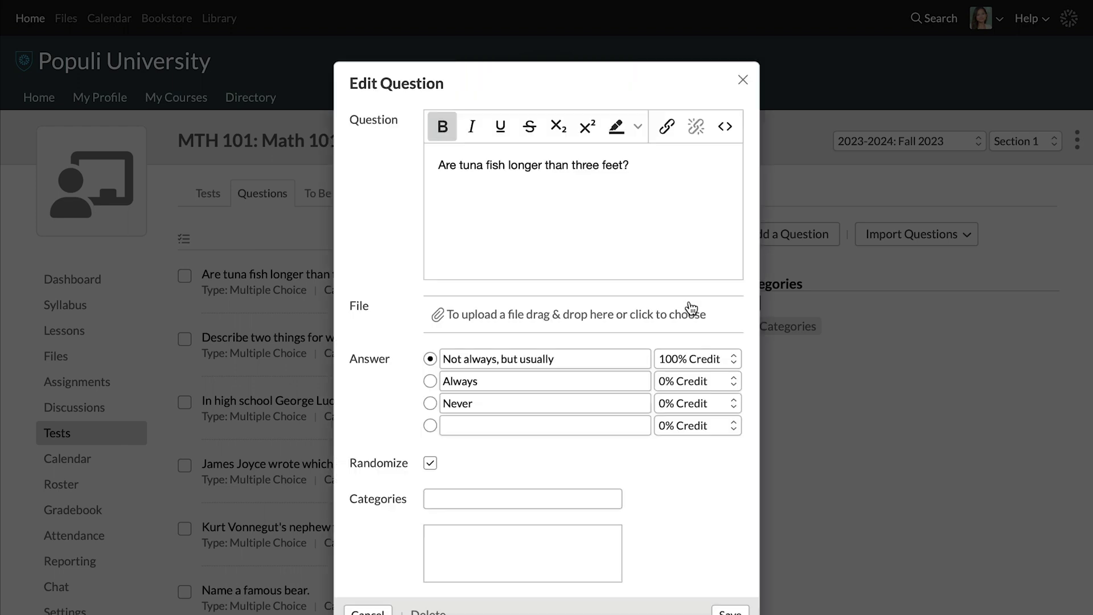
{"action": "left_click", "coordinate": [512, 504]}
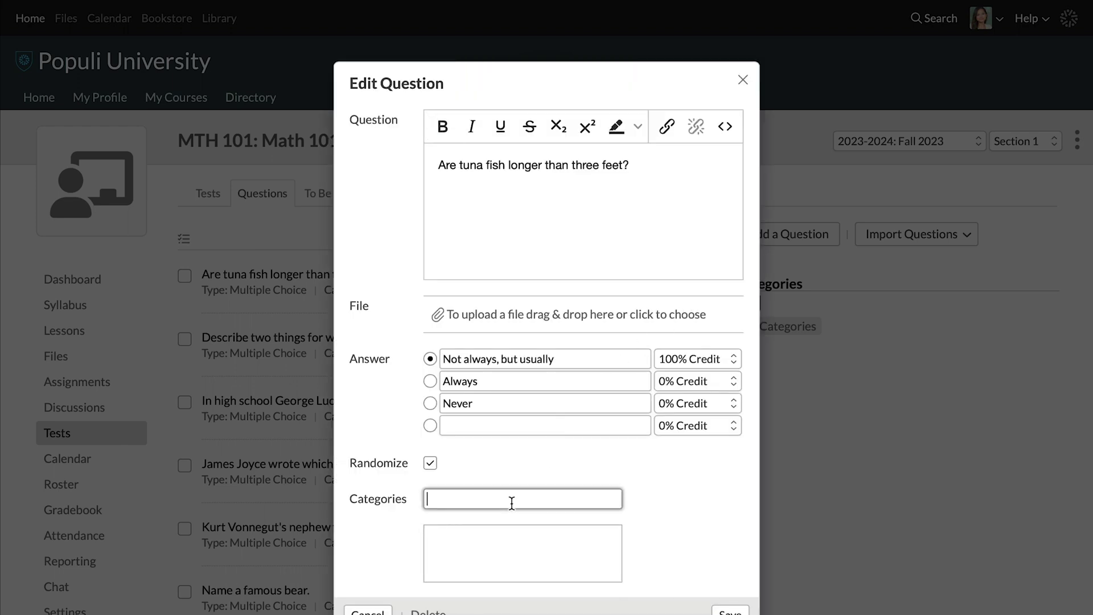
{"action": "type", "text": "Level One"}
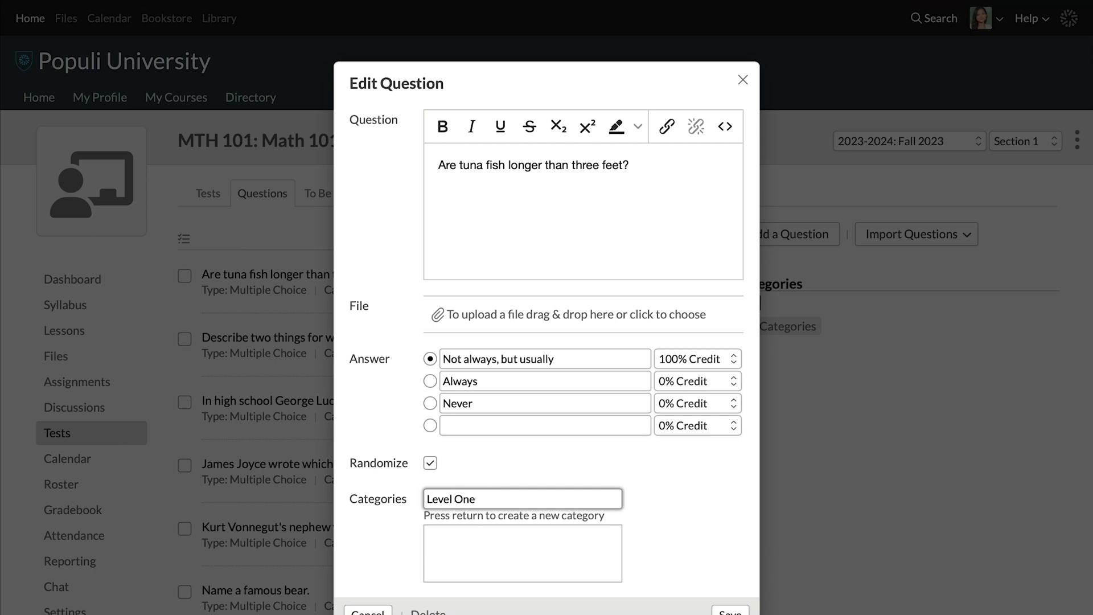
{"action": "key", "text": "Return"}
{"action": "scroll", "coordinate": [719, 477], "scroll_direction": "down", "scroll_amount": 1}
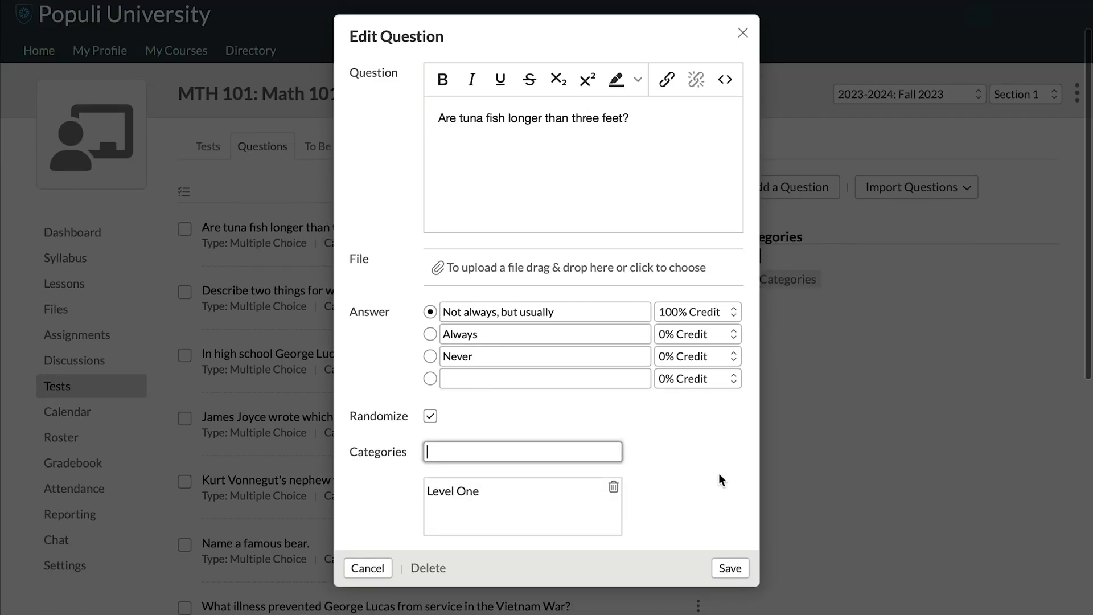
{"action": "left_click", "coordinate": [729, 566]}
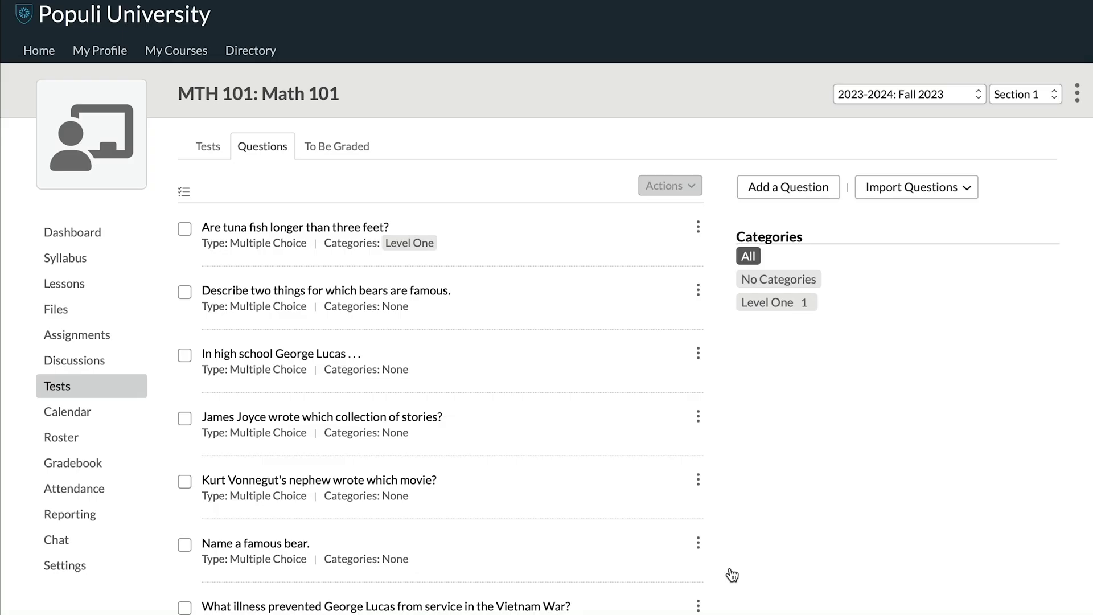
- Assign the famous bear question to the Level One category and save it
{"action": "left_click", "coordinate": [698, 539]}
{"action": "left_click", "coordinate": [659, 571]}
{"action": "left_click", "coordinate": [593, 478]}
{"action": "type", "text": "level"}
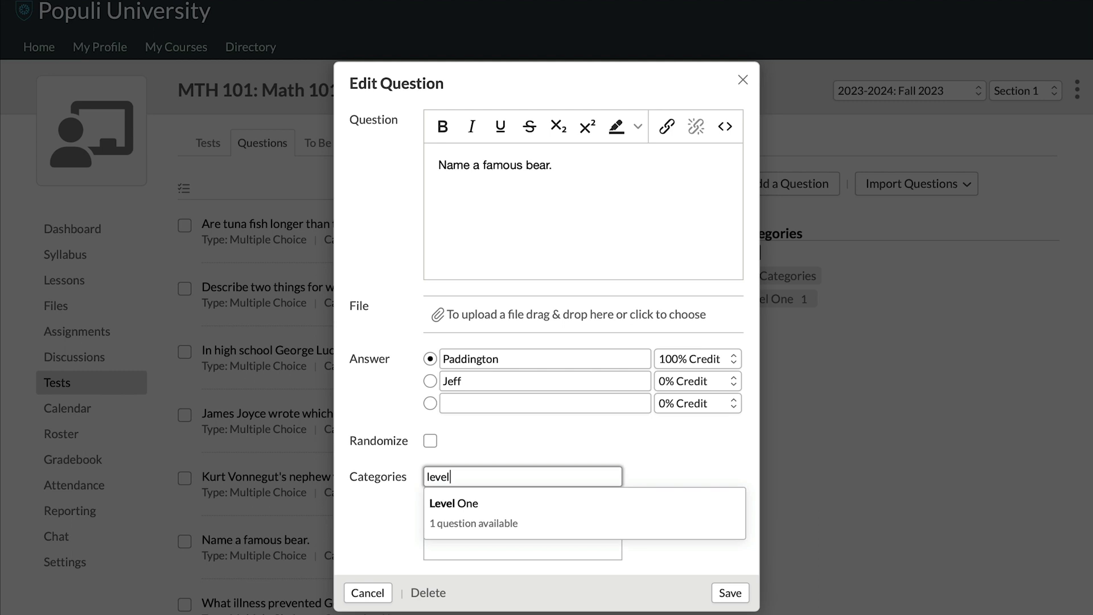
{"action": "left_click", "coordinate": [581, 519]}
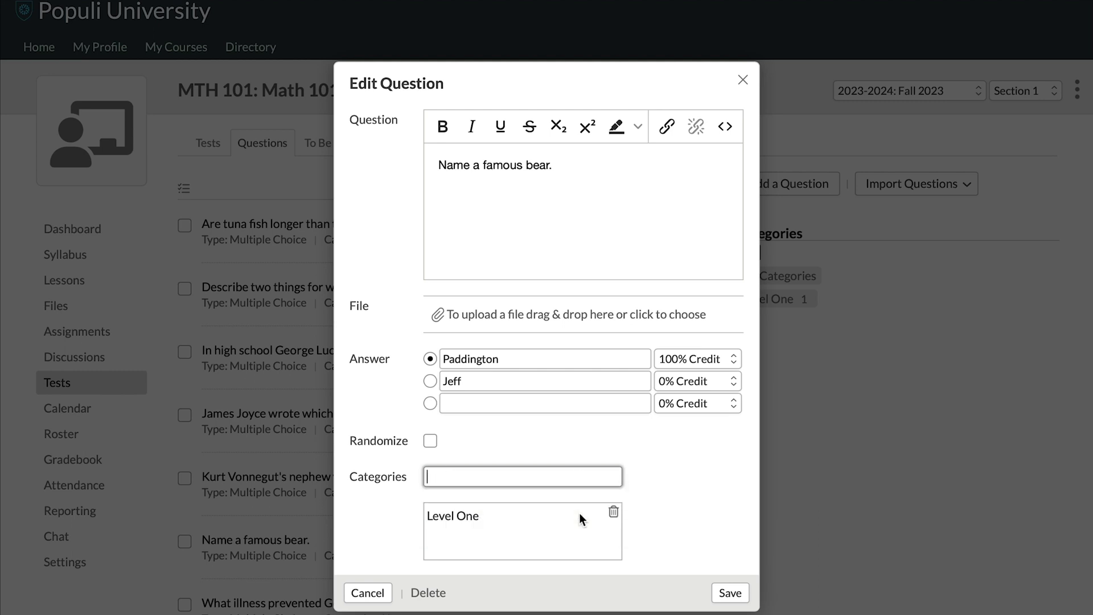
{"action": "left_click", "coordinate": [729, 593]}
- Assign the James Joyce question to the Level One category and save it
{"action": "left_click", "coordinate": [698, 432]}
{"action": "left_click", "coordinate": [690, 459]}
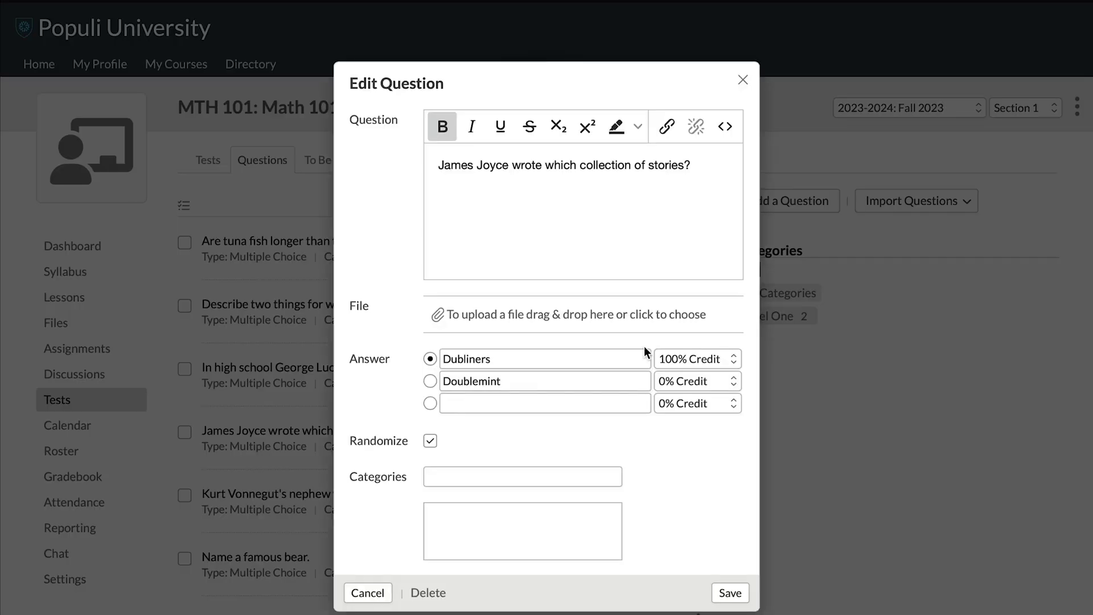
{"action": "left_click", "coordinate": [541, 475]}
{"action": "type", "text": "Leve"}
{"action": "left_click", "coordinate": [575, 510]}
{"action": "left_click", "coordinate": [735, 595]}
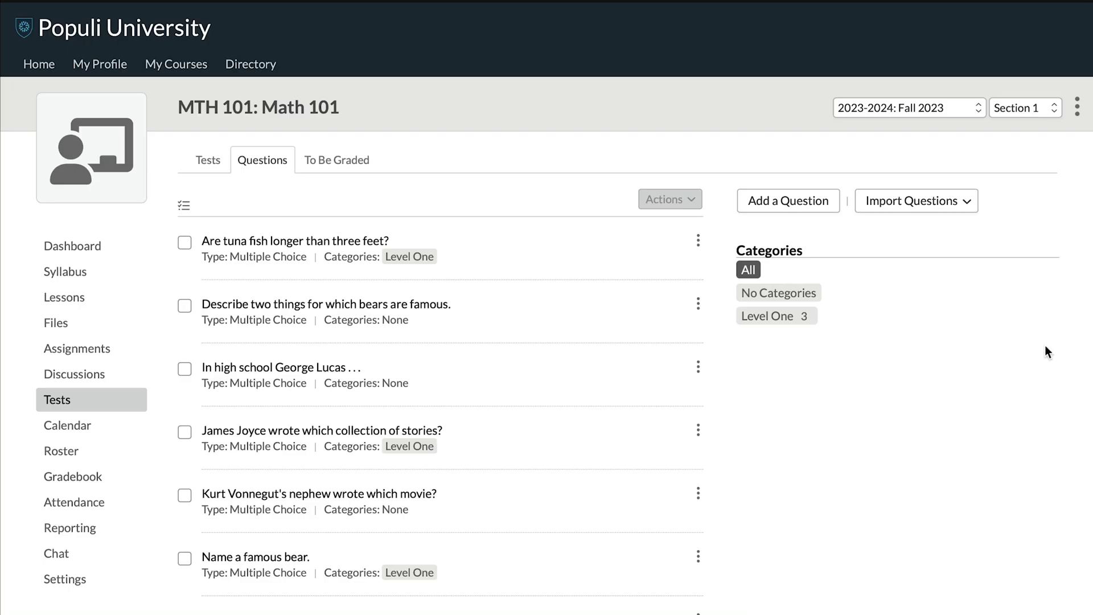
- Put the bears, Kurt Vonnegut and George Lucas Vietnam questions into a new Level Two category
{"action": "left_click", "coordinate": [185, 306]}
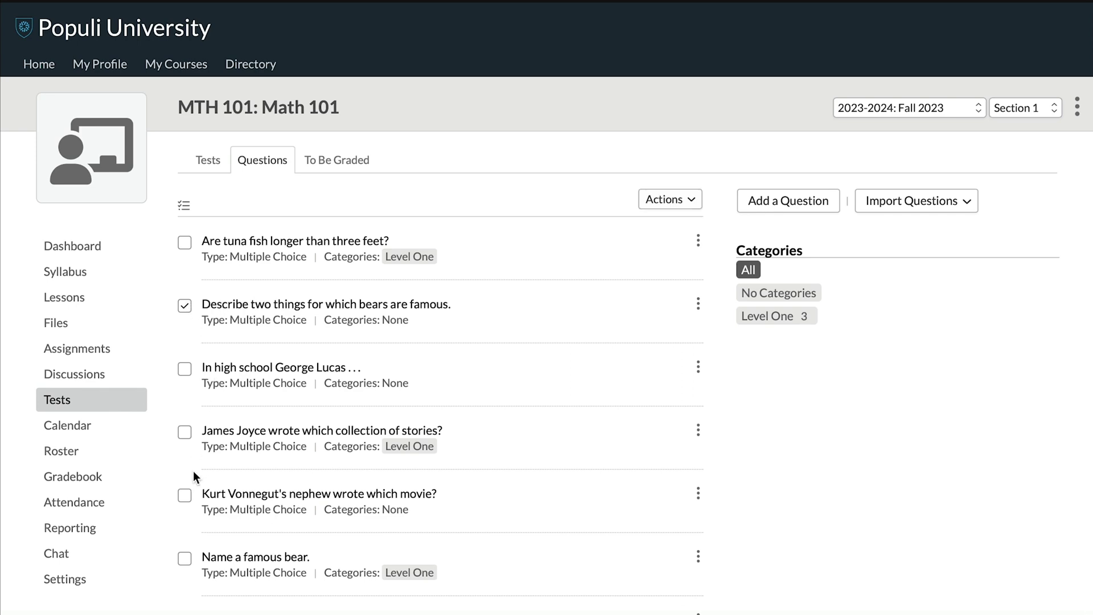
{"action": "left_click", "coordinate": [186, 496]}
{"action": "scroll", "coordinate": [186, 496], "scroll_direction": "down", "scroll_amount": 4}
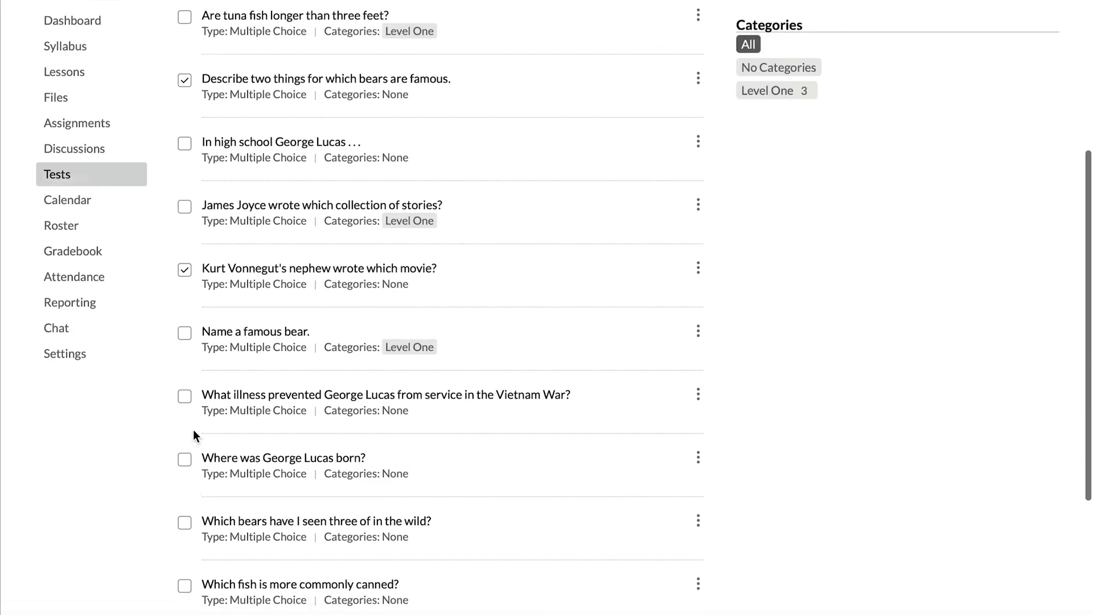
{"action": "left_click", "coordinate": [185, 397]}
{"action": "scroll", "coordinate": [575, 419], "scroll_direction": "up", "scroll_amount": 5}
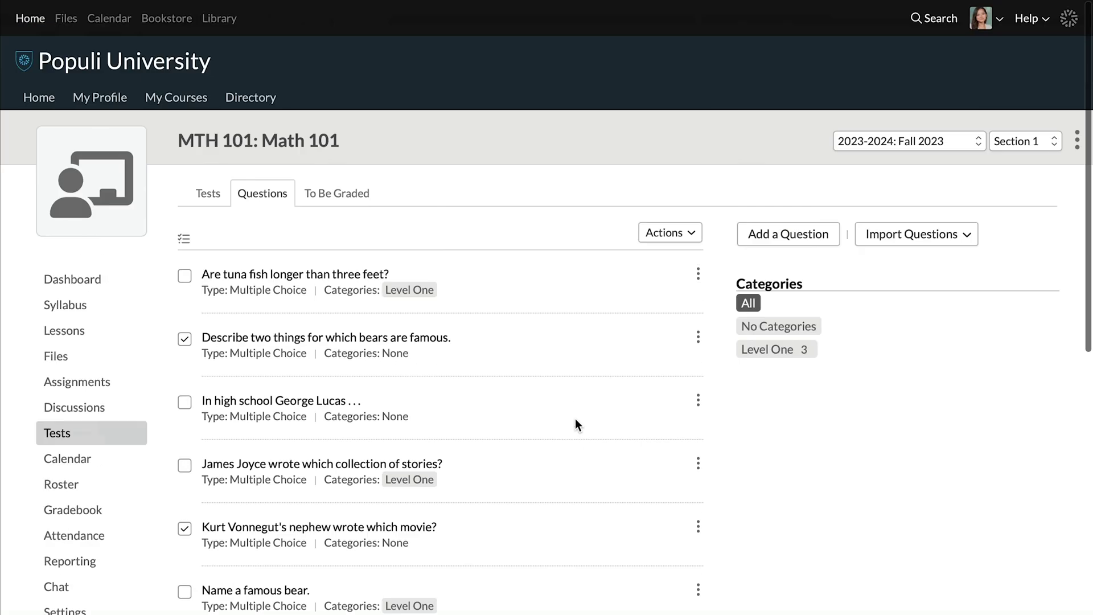
{"action": "left_click", "coordinate": [669, 232]}
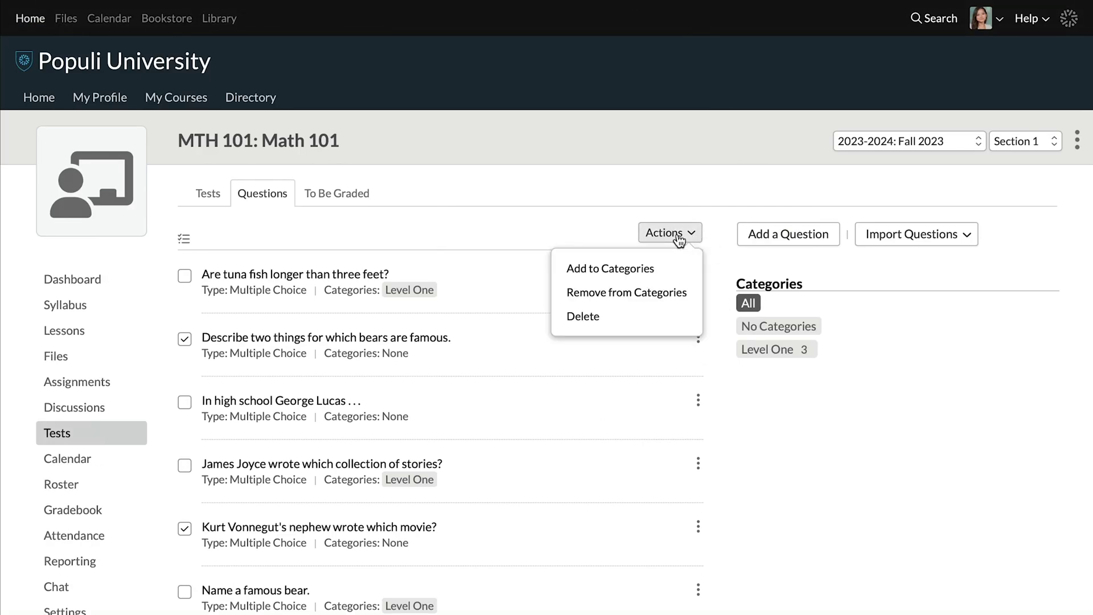
{"action": "left_click", "coordinate": [651, 270]}
{"action": "type", "text": "Level Two"}
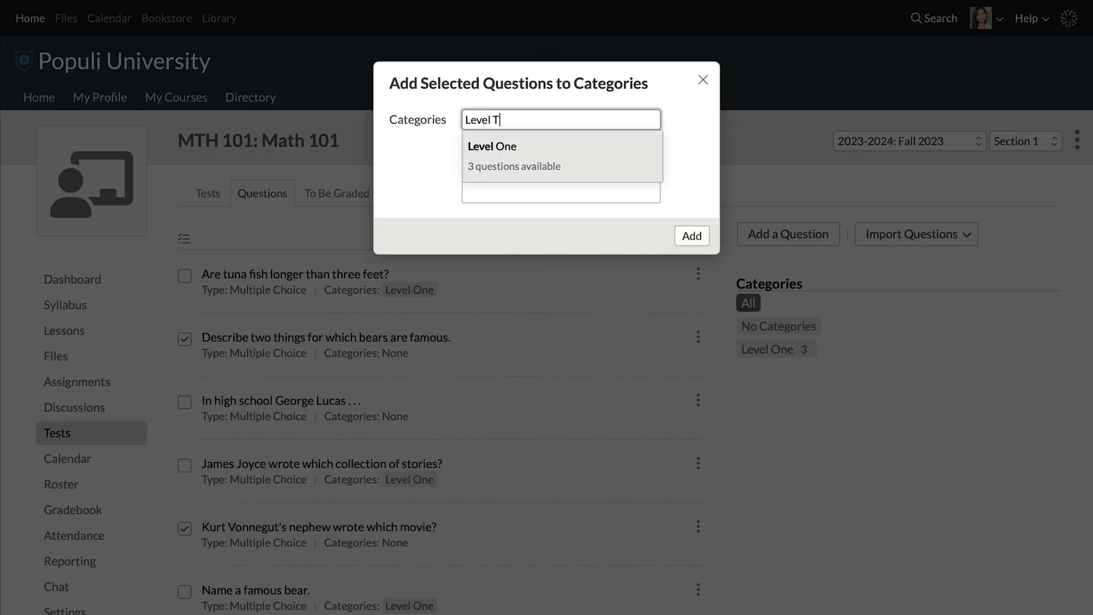
{"action": "key", "text": "Return"}
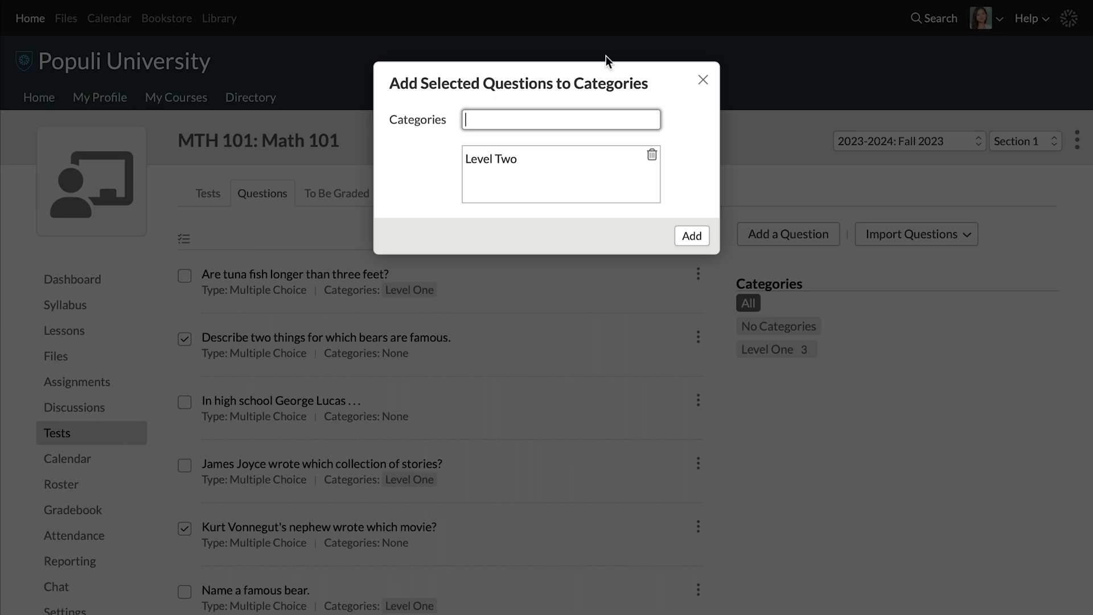
{"action": "left_click", "coordinate": [690, 236]}
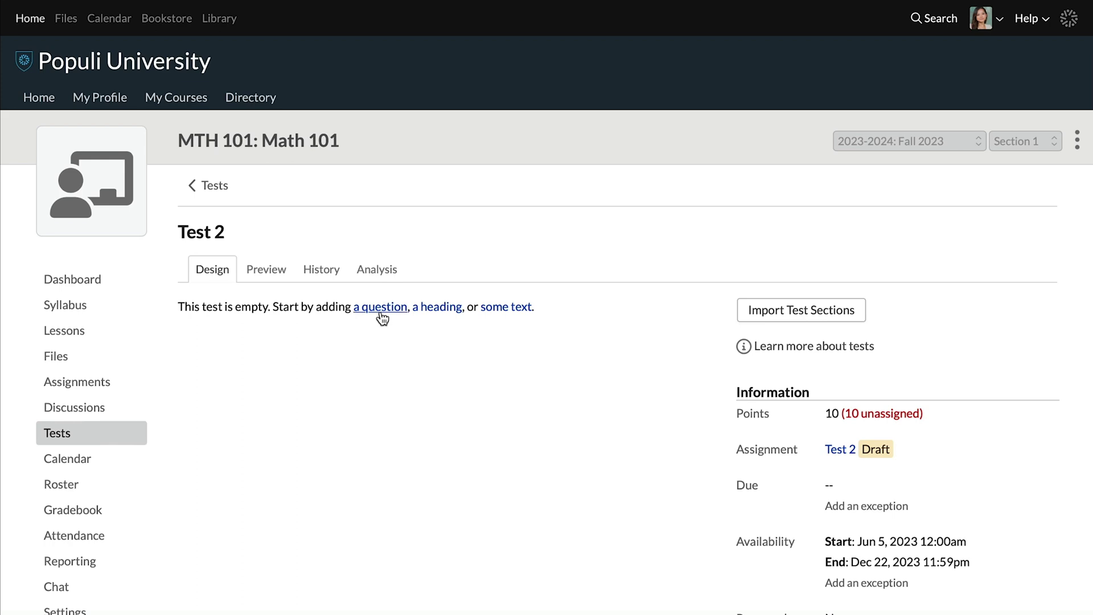
- Add a Test 2 section drawing 3 questions from the Level One category, worth 6 points
{"action": "left_click", "coordinate": [380, 310]}
{"action": "left_click", "coordinate": [429, 81]}
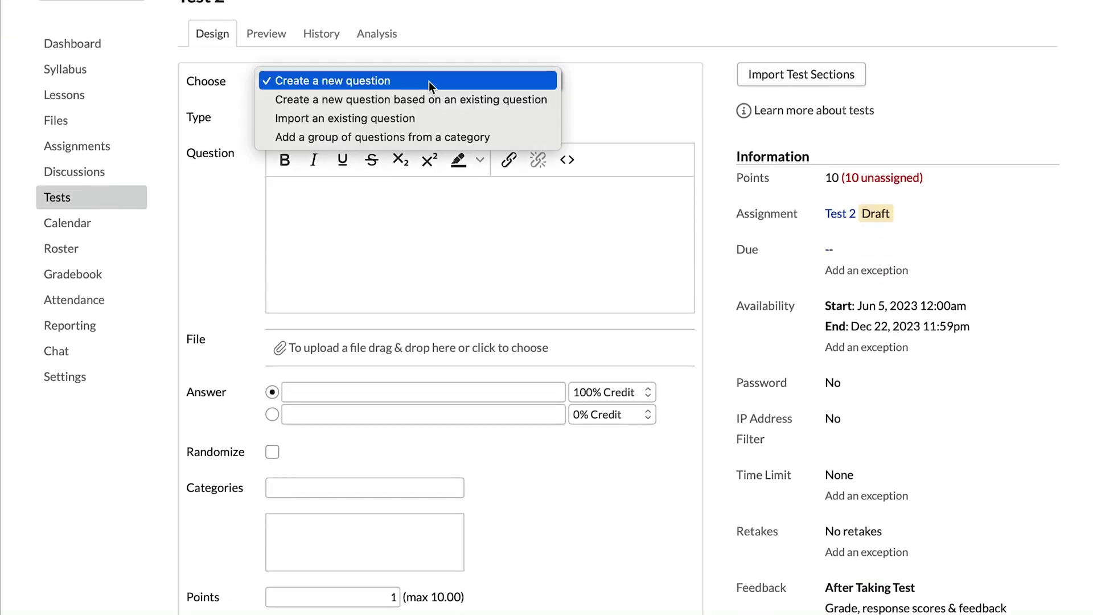
{"action": "left_click", "coordinate": [430, 137]}
{"action": "left_click", "coordinate": [387, 120]}
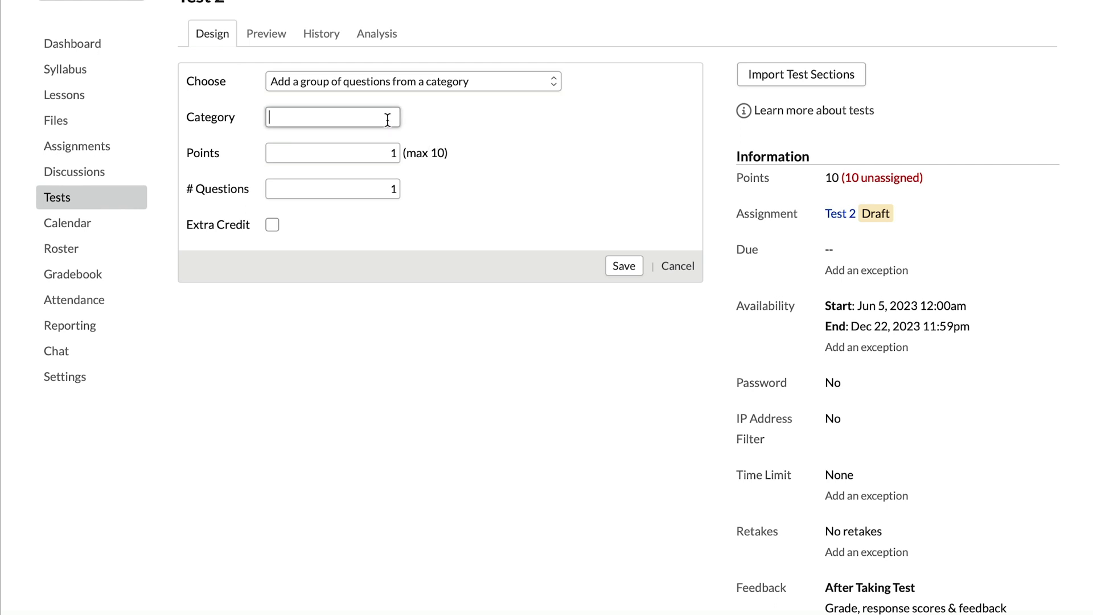
{"action": "type", "text": "Level On"}
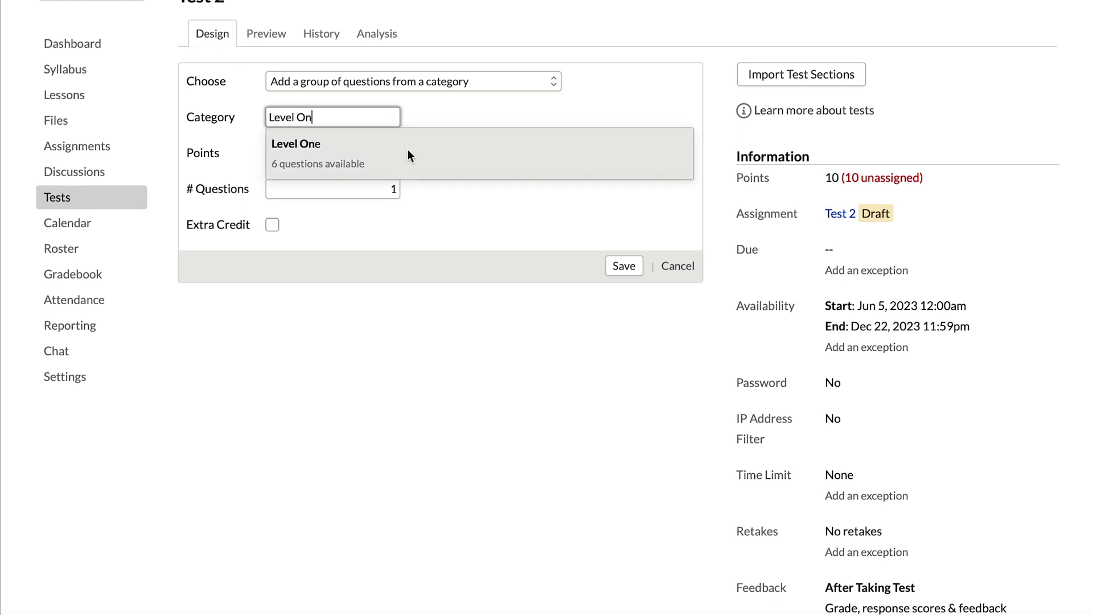
{"action": "left_click", "coordinate": [408, 149]}
{"action": "key", "text": "Tab"}
{"action": "type", "text": "6"}
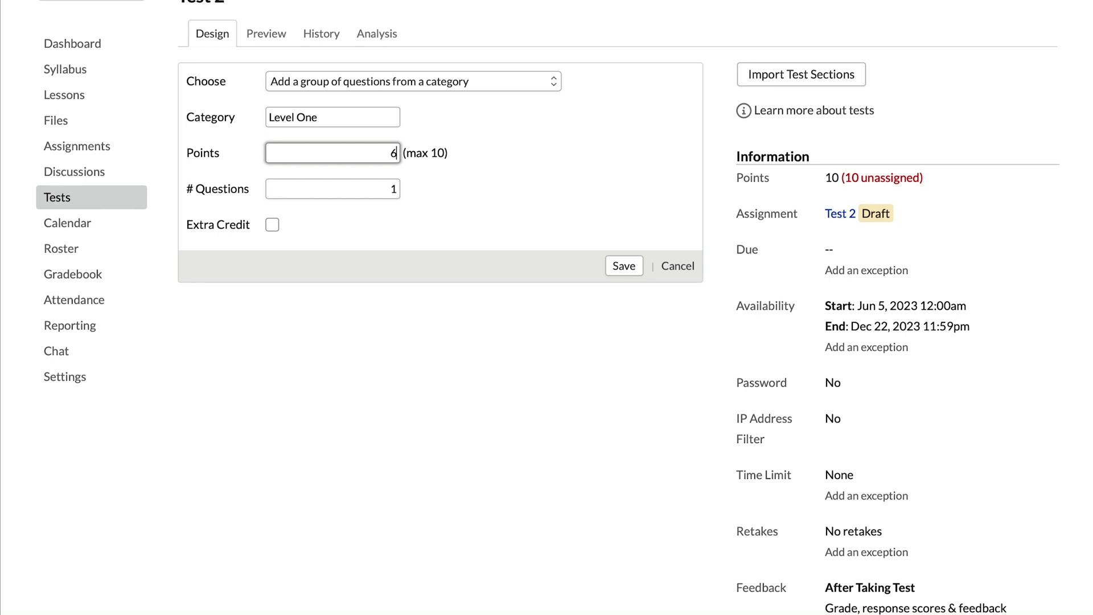
{"action": "double_click", "coordinate": [393, 189]}
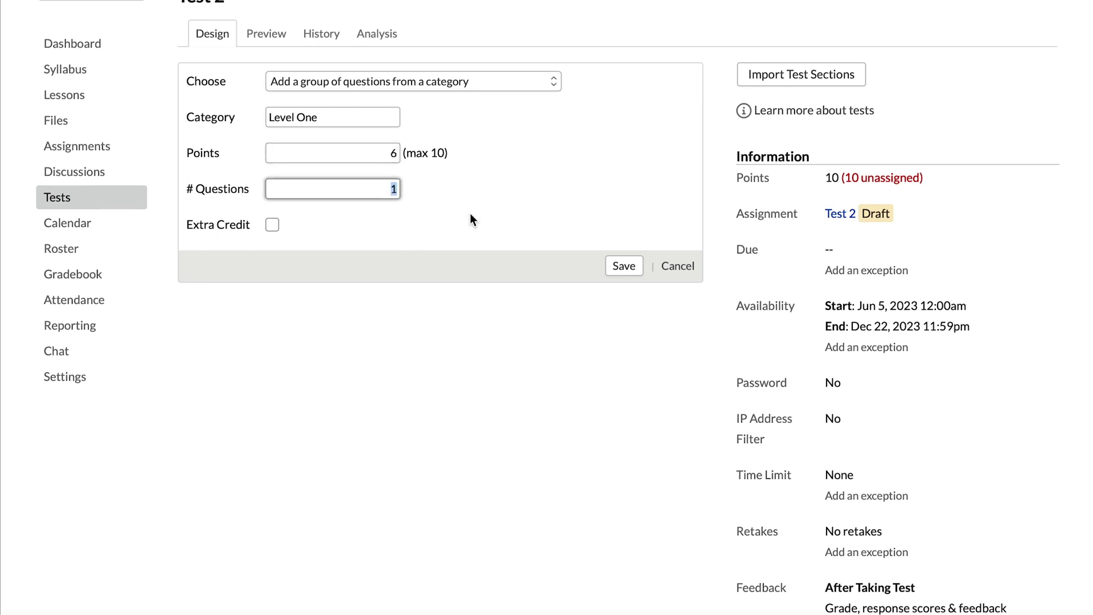
{"action": "type", "text": "3"}
{"action": "left_click", "coordinate": [624, 266]}
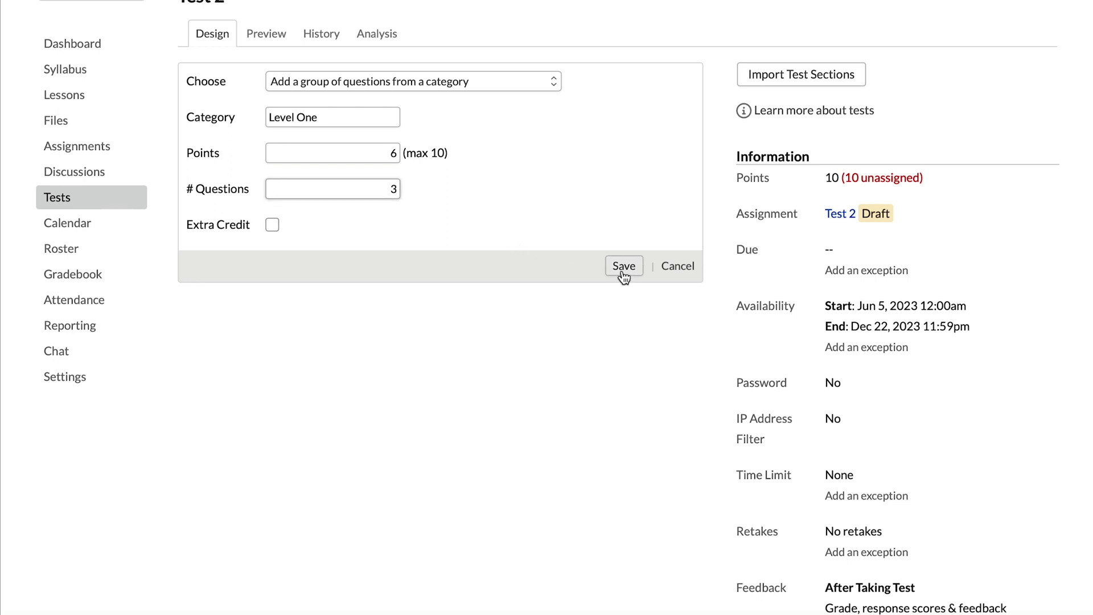
{"action": "scroll", "coordinate": [410, 148], "scroll_direction": "up", "scroll_amount": 4}
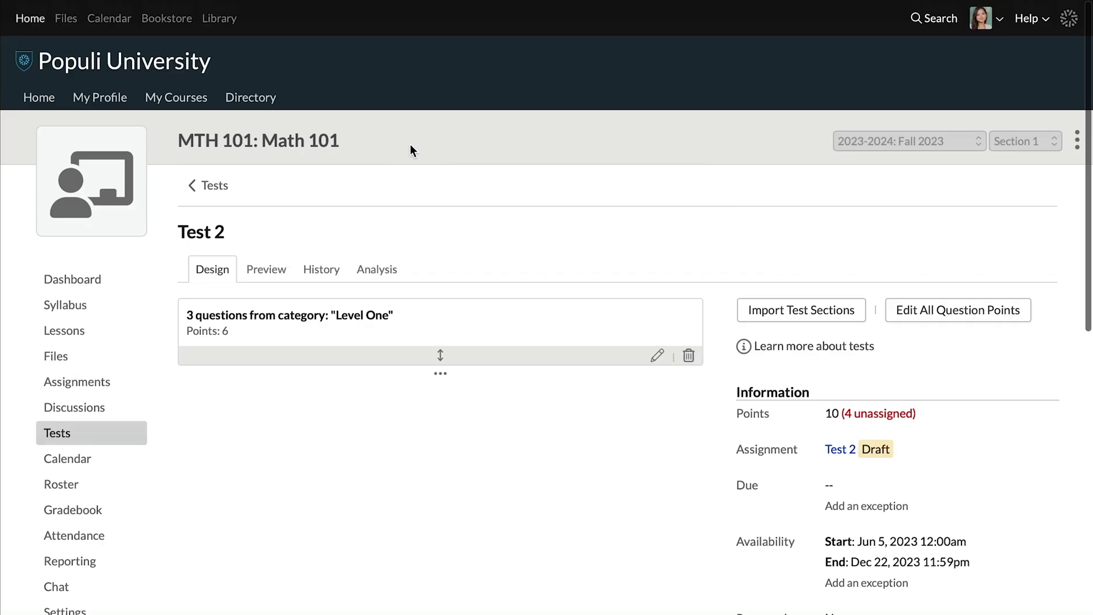
- Preview Test 2, return to Design, then preview again to review the three Level One questions
{"action": "left_click", "coordinate": [266, 269]}
{"action": "scroll", "coordinate": [623, 410], "scroll_direction": "down", "scroll_amount": 1}
{"action": "scroll", "coordinate": [623, 410], "scroll_direction": "down", "scroll_amount": 2}
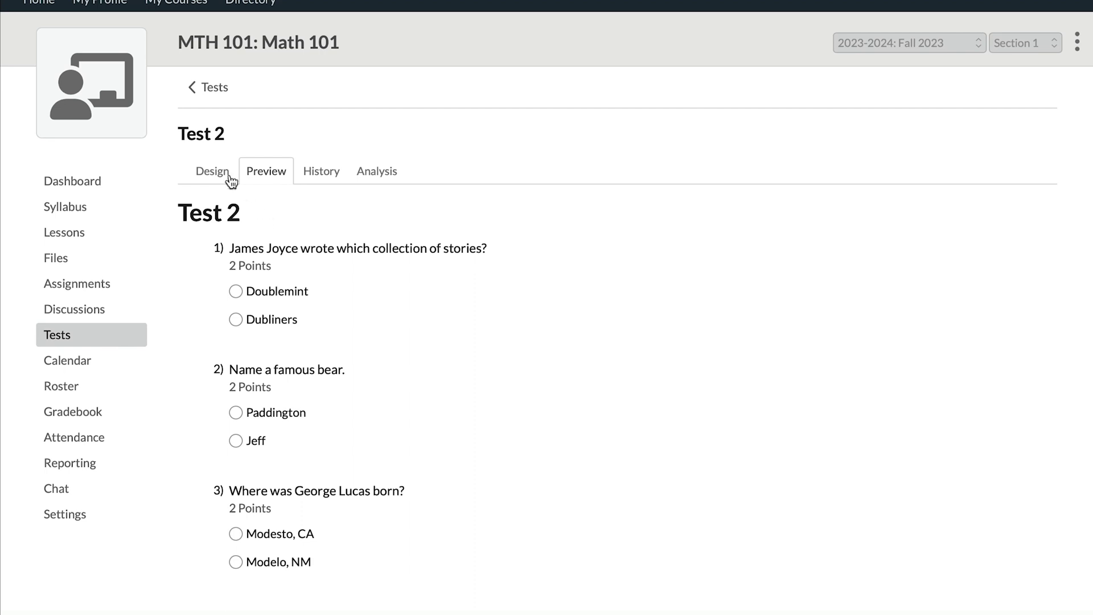
{"action": "left_click", "coordinate": [220, 172]}
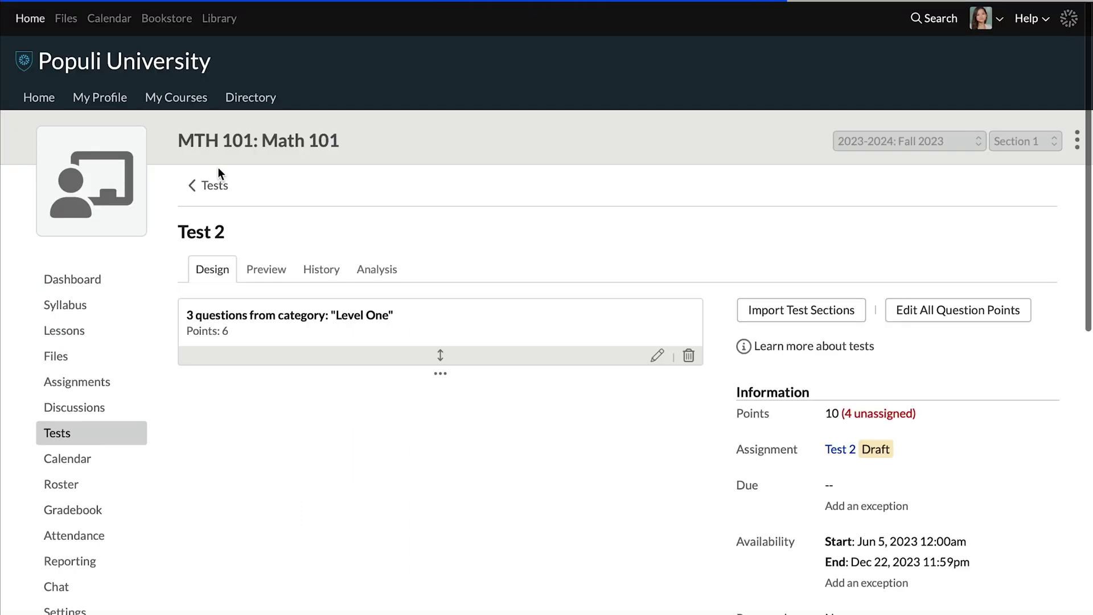
{"action": "left_click", "coordinate": [268, 270]}
{"action": "scroll", "coordinate": [643, 437], "scroll_direction": "down", "scroll_amount": 3}
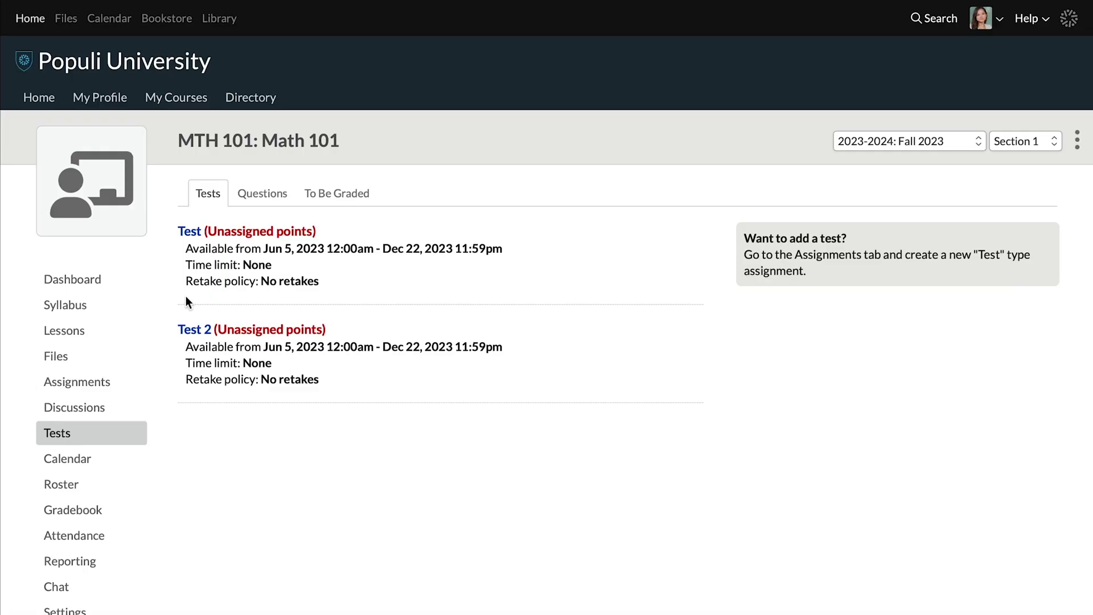
- Put the flying-fish and William Faulkner questions into a new Level Three category
{"action": "left_click", "coordinate": [274, 192]}
{"action": "scroll", "coordinate": [285, 250], "scroll_direction": "down", "scroll_amount": 8}
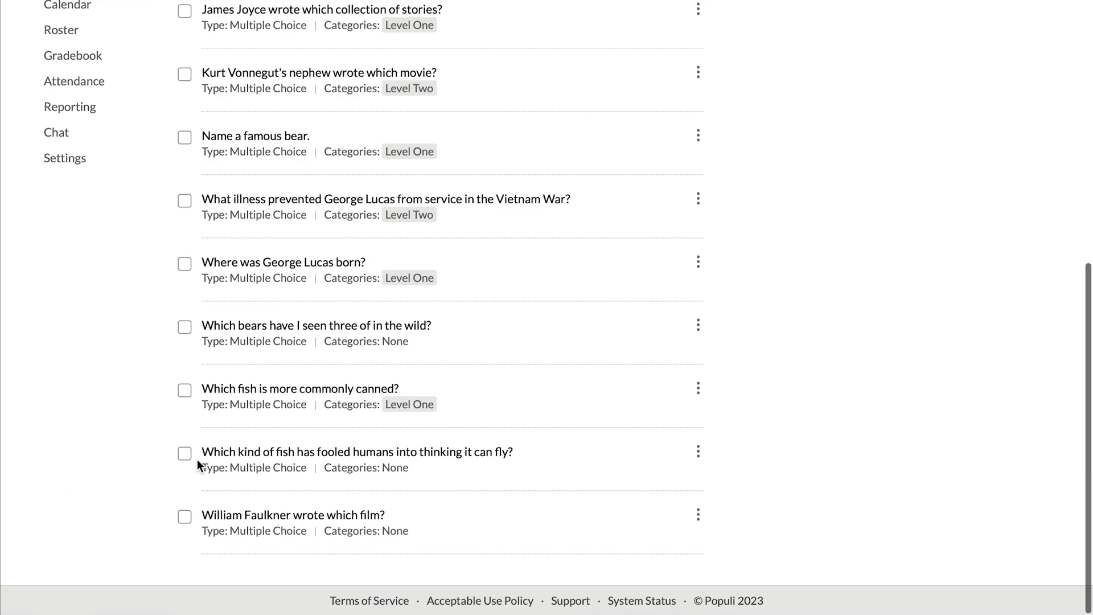
{"action": "left_click", "coordinate": [185, 517]}
{"action": "scroll", "coordinate": [626, 501], "scroll_direction": "up", "scroll_amount": 8}
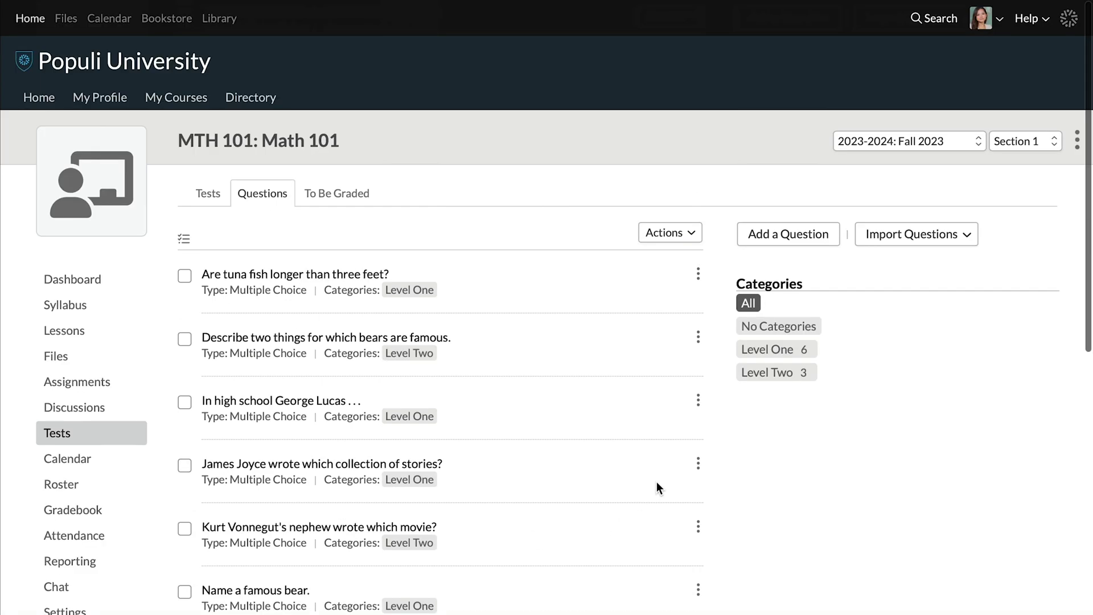
{"action": "left_click", "coordinate": [691, 235]}
{"action": "left_click", "coordinate": [644, 269]}
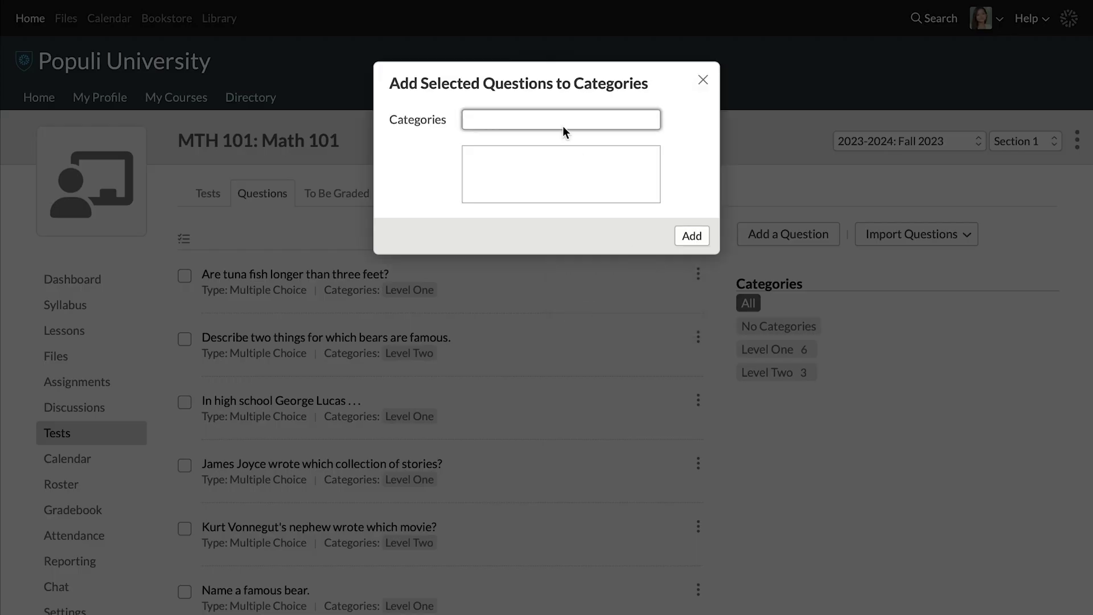
{"action": "type", "text": "Level Three"}
{"action": "key", "text": "Return"}
{"action": "left_click", "coordinate": [692, 237]}
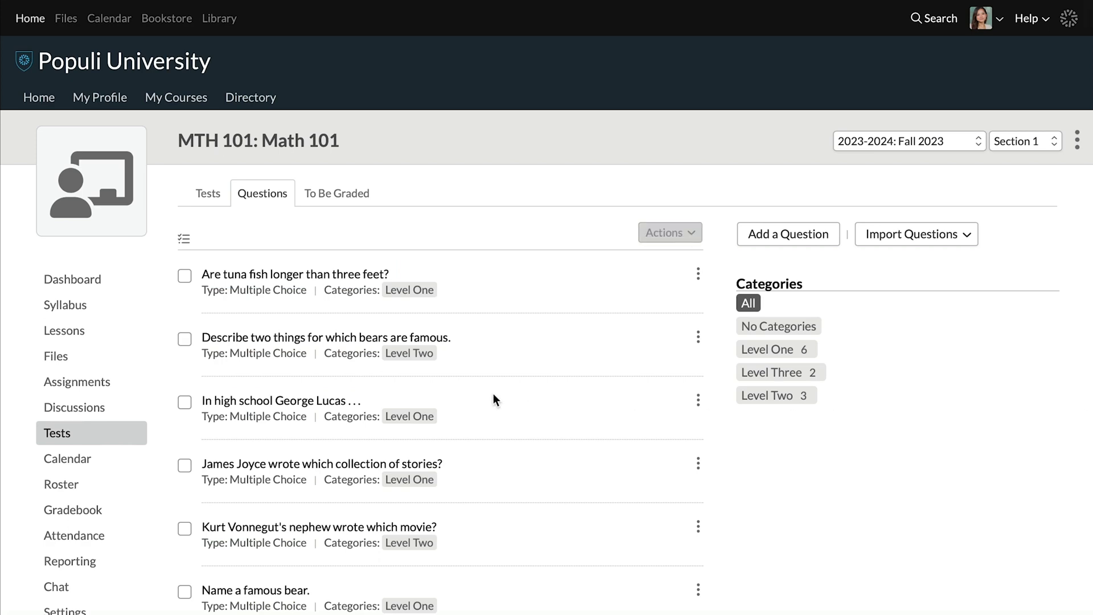
- Put the two bear questions into a new Bears category
{"action": "left_click", "coordinate": [185, 337]}
{"action": "scroll", "coordinate": [185, 335], "scroll_direction": "down", "scroll_amount": 3}
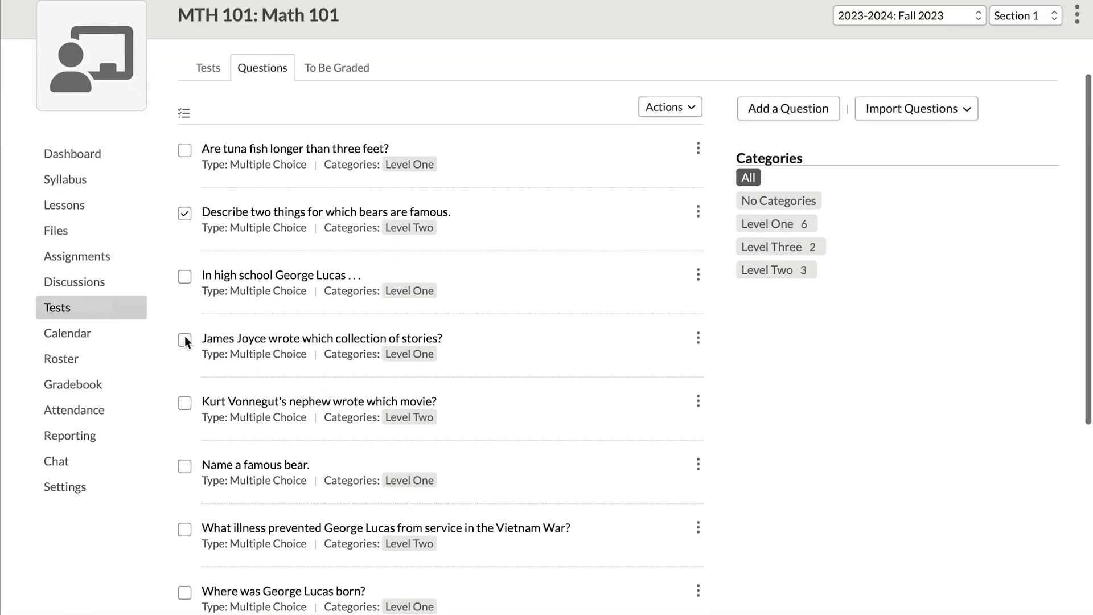
{"action": "left_click", "coordinate": [192, 464]}
{"action": "scroll", "coordinate": [192, 463], "scroll_direction": "down", "scroll_amount": 3}
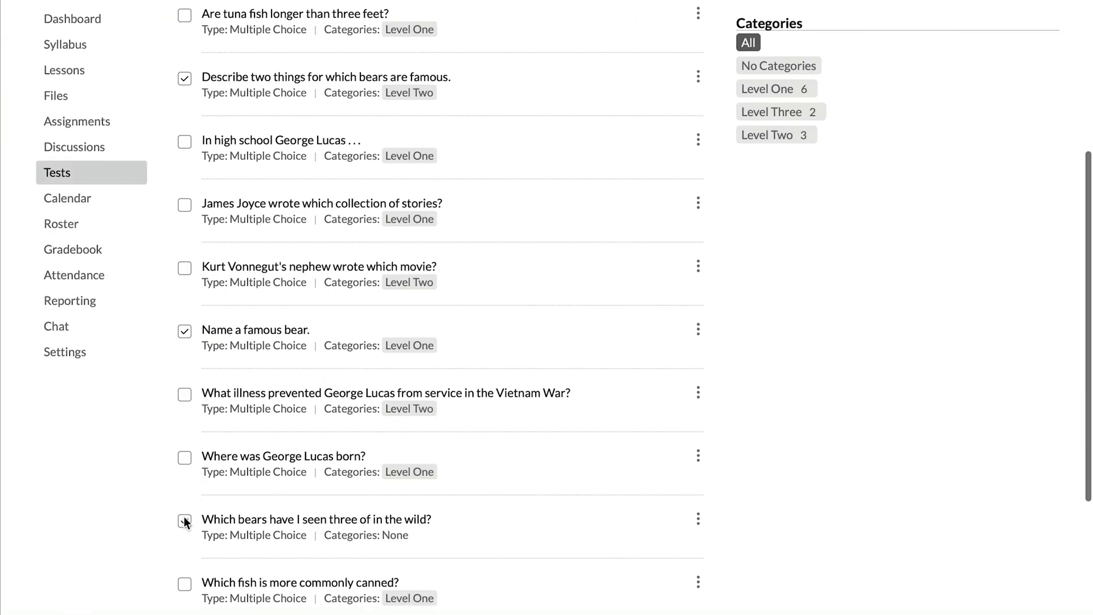
{"action": "scroll", "coordinate": [185, 521], "scroll_direction": "up", "scroll_amount": 6}
{"action": "left_click", "coordinate": [663, 234]}
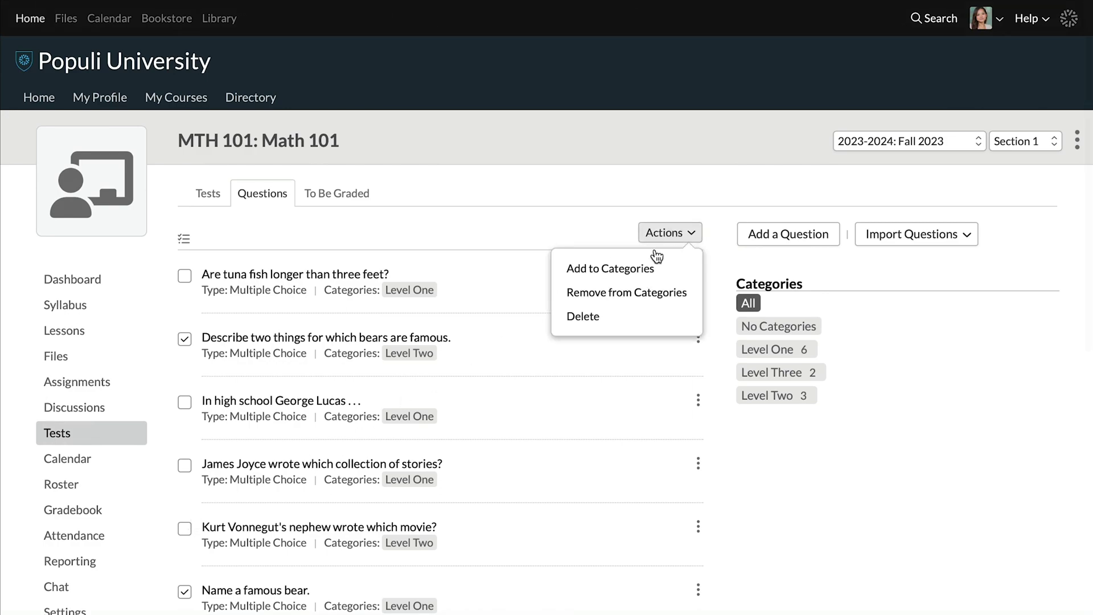
{"action": "left_click", "coordinate": [631, 272]}
{"action": "type", "text": "Bears"}
{"action": "key", "text": "Return"}
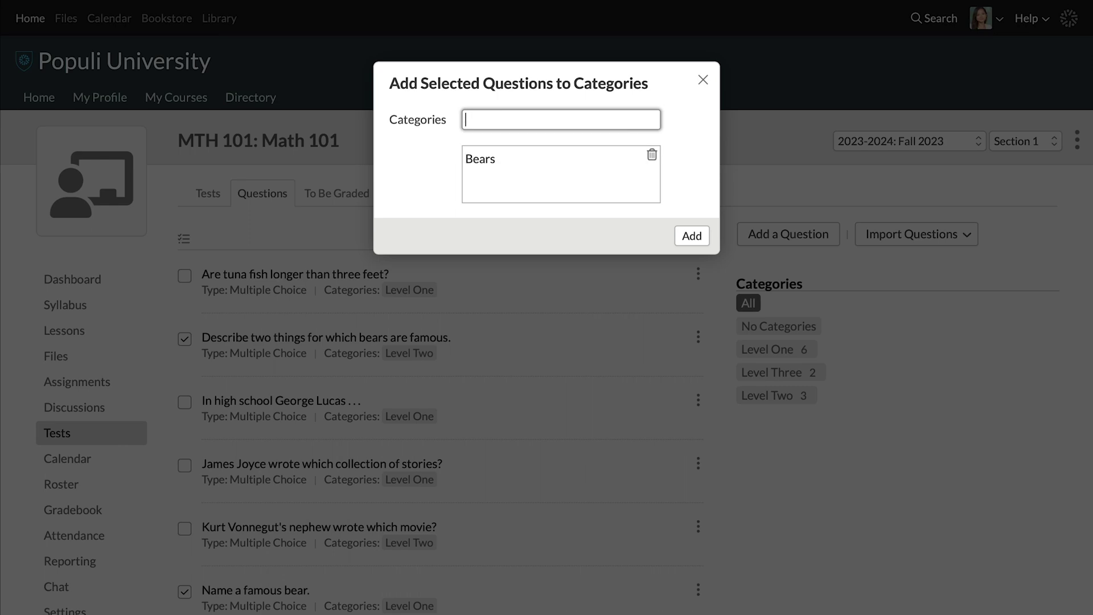
{"action": "left_click", "coordinate": [692, 235]}
- Put the marked fish questions into a new Fish category
{"action": "scroll", "coordinate": [194, 444], "scroll_direction": "down", "scroll_amount": 8}
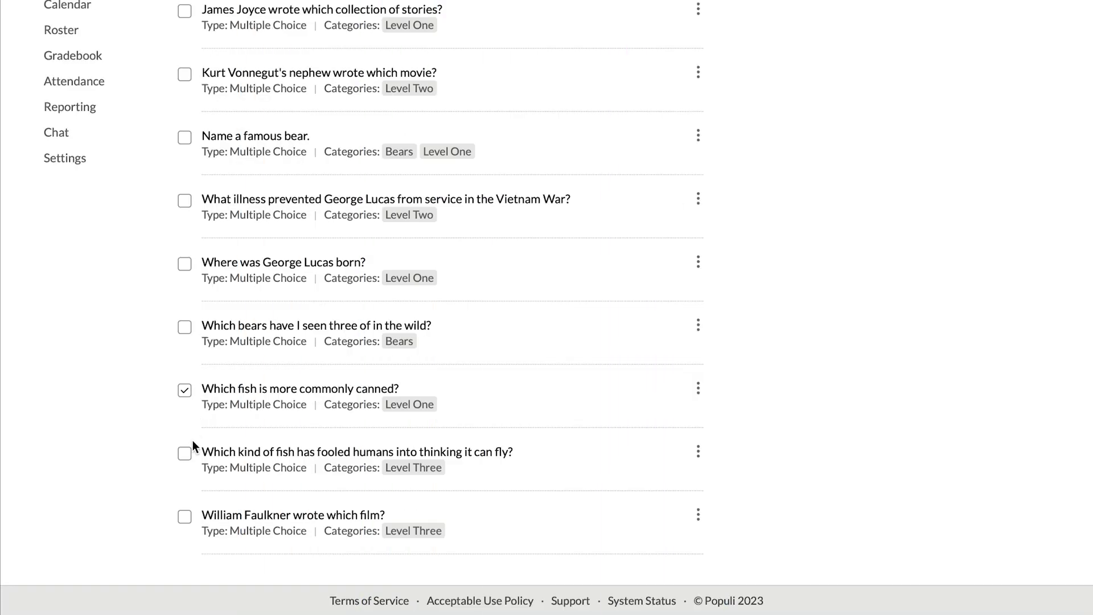
{"action": "scroll", "coordinate": [562, 361], "scroll_direction": "up", "scroll_amount": 8}
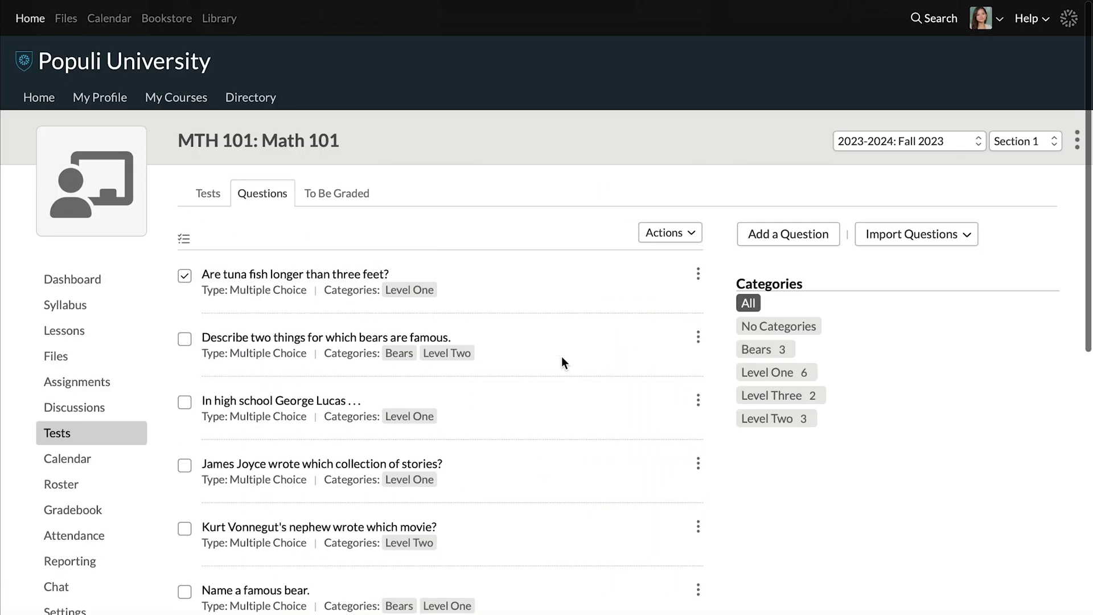
{"action": "left_click", "coordinate": [683, 234]}
{"action": "left_click", "coordinate": [598, 266]}
{"action": "type", "text": "Fish"}
{"action": "key", "text": "Return"}
{"action": "left_click", "coordinate": [691, 235]}
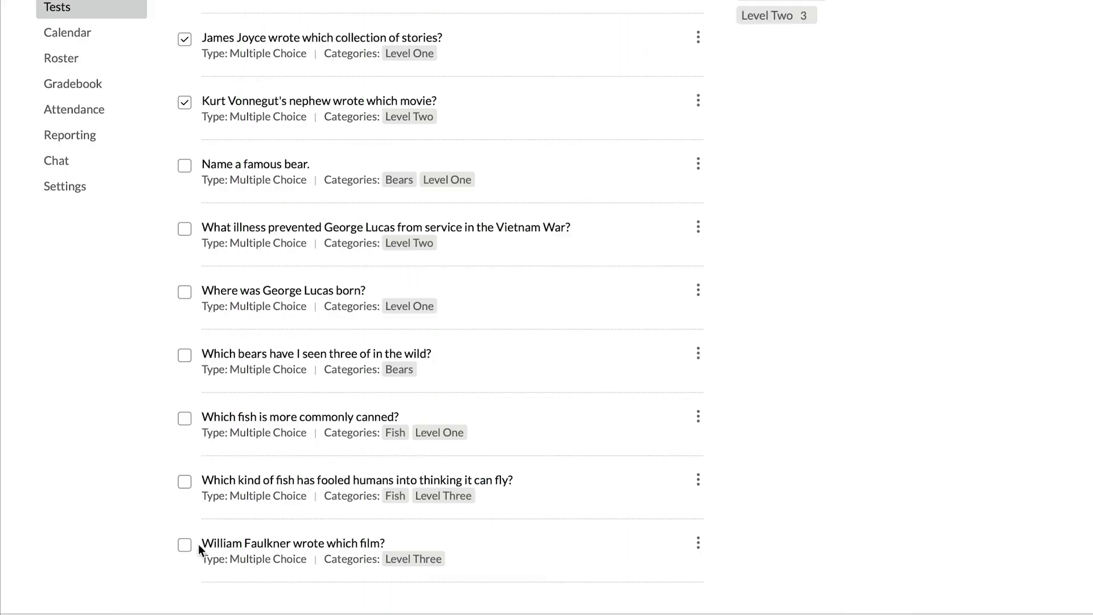
- Put the marked author questions into a new Authors category
{"action": "scroll", "coordinate": [539, 511], "scroll_direction": "up", "scroll_amount": 8}
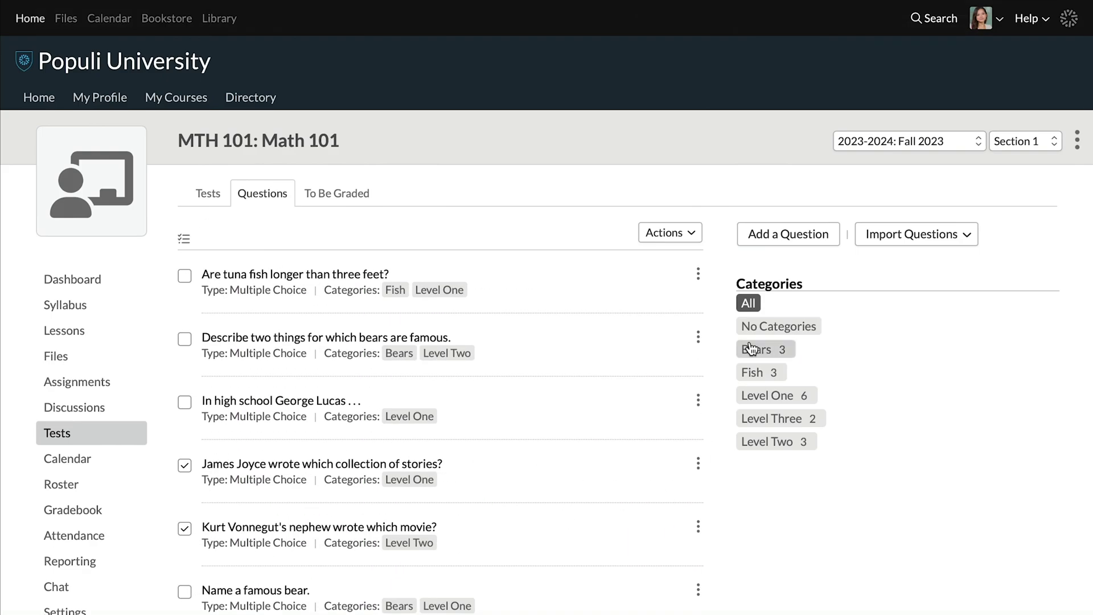
{"action": "left_click", "coordinate": [687, 235]}
{"action": "left_click", "coordinate": [632, 266]}
{"action": "type", "text": "Authors"}
{"action": "key", "text": "Return"}
{"action": "left_click", "coordinate": [691, 236]}
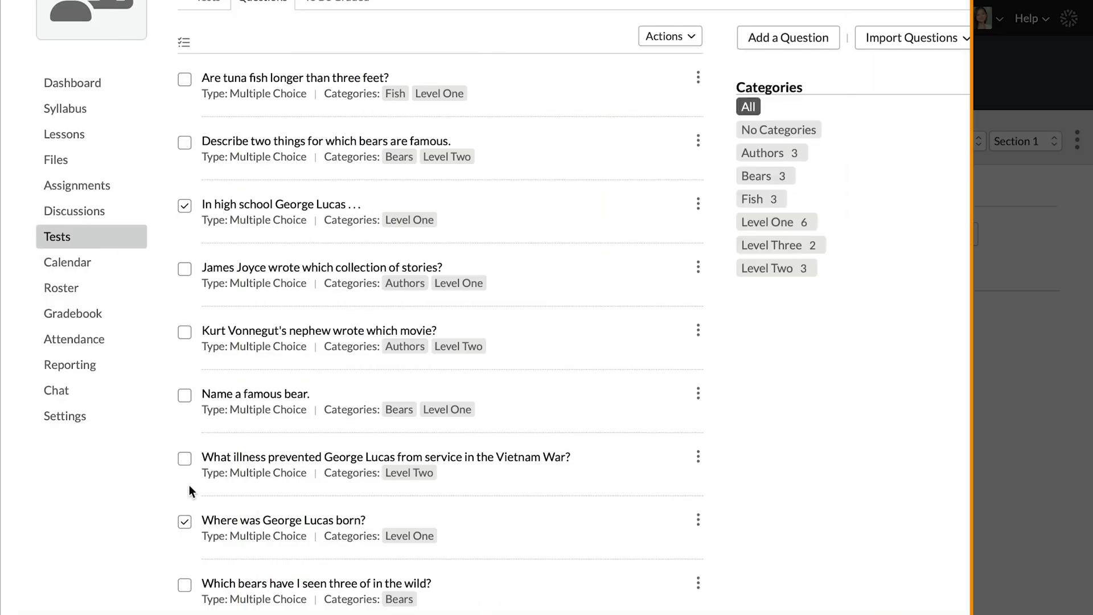
- Put the George Lucas questions, including the illness one, into a new George Lucas category
{"action": "left_click", "coordinate": [184, 459]}
{"action": "scroll", "coordinate": [599, 330], "scroll_direction": "up", "scroll_amount": 4}
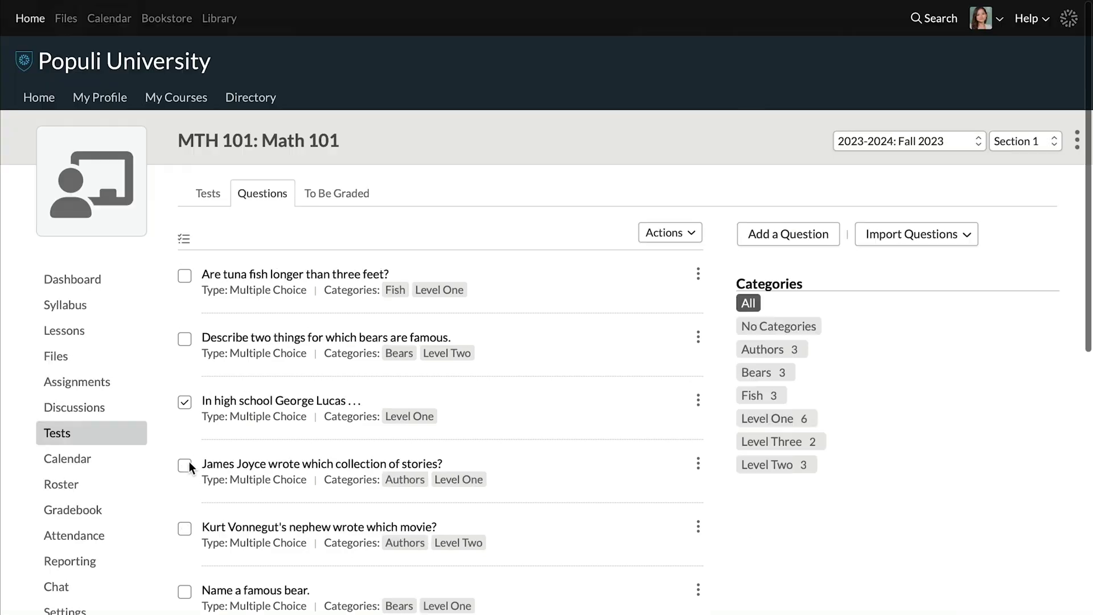
{"action": "left_click", "coordinate": [660, 234]}
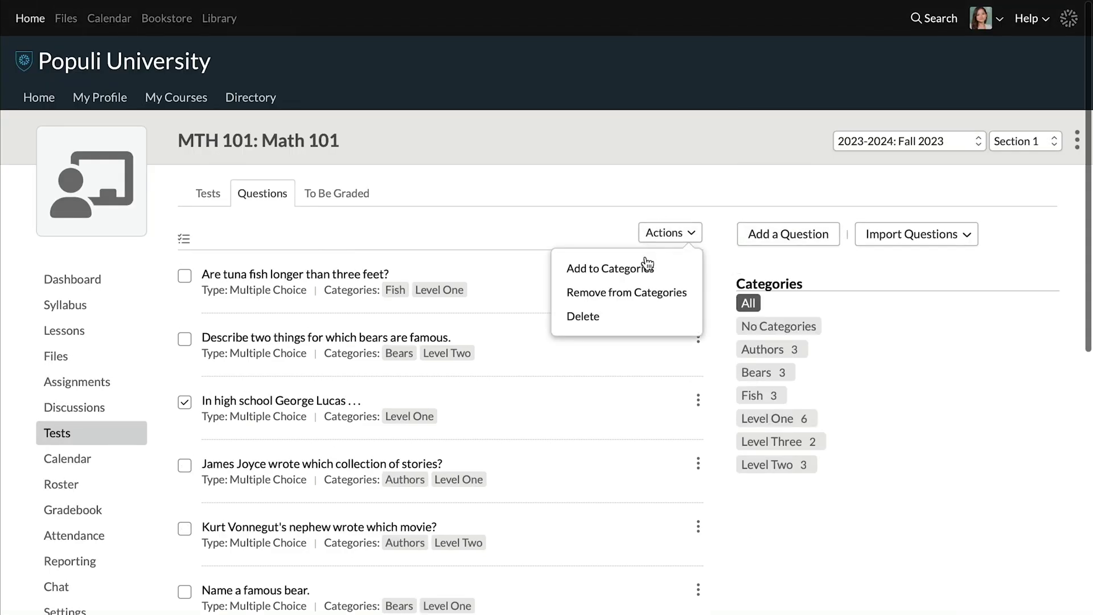
{"action": "left_click", "coordinate": [641, 266]}
{"action": "type", "text": "George Luc"}
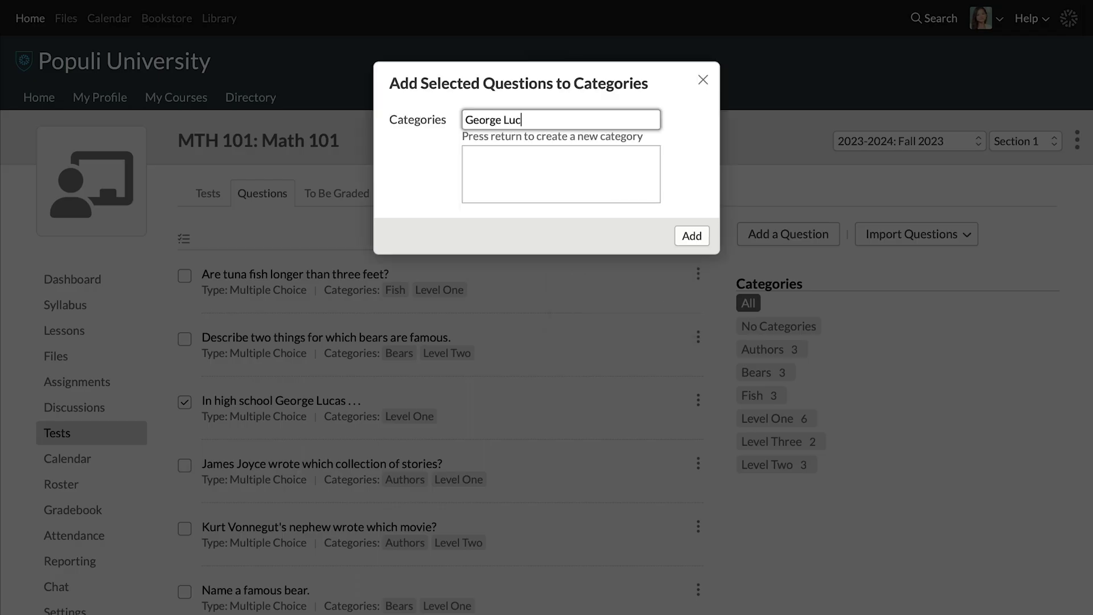
{"action": "type", "text": "as"}
{"action": "key", "text": "Return"}
{"action": "left_click", "coordinate": [689, 237]}
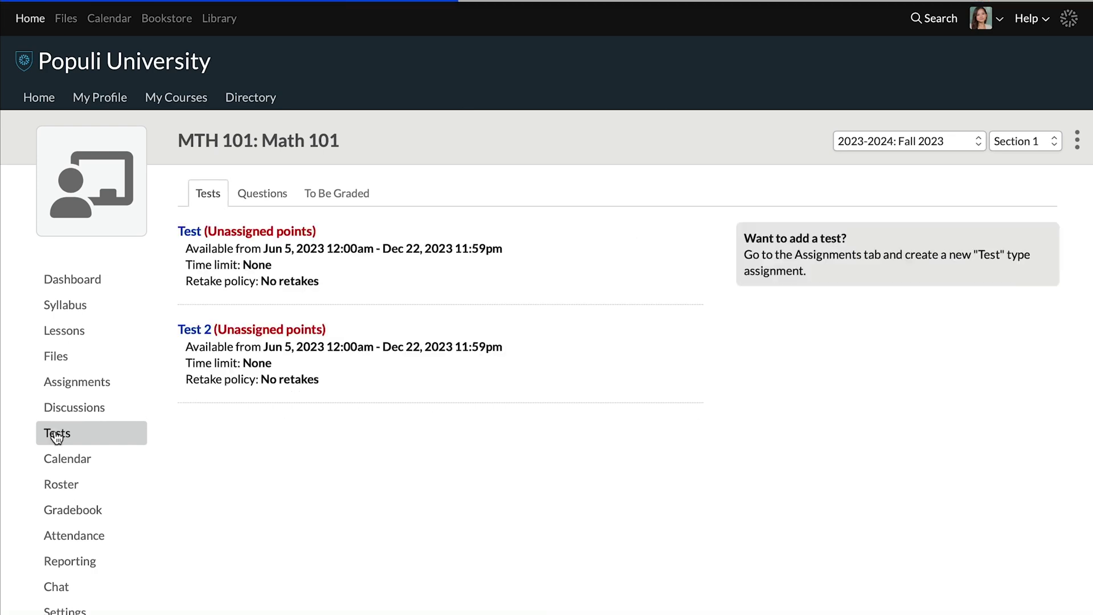
- In Test 2, add a section below Level One drawing a question from the Bears category
{"action": "left_click", "coordinate": [198, 329]}
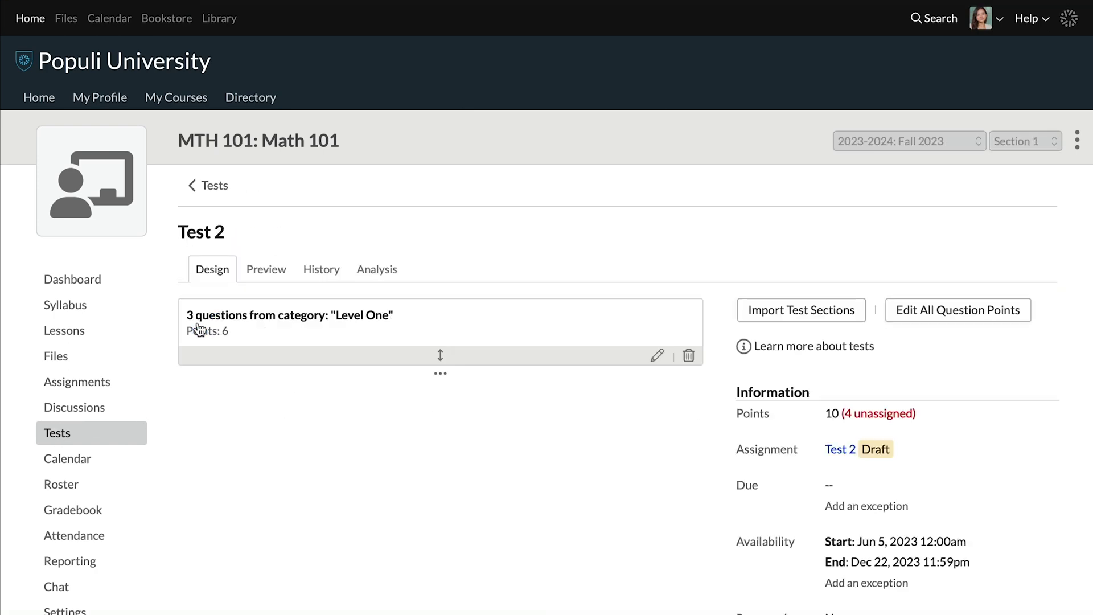
{"action": "left_click", "coordinate": [441, 374]}
{"action": "left_click", "coordinate": [450, 405]}
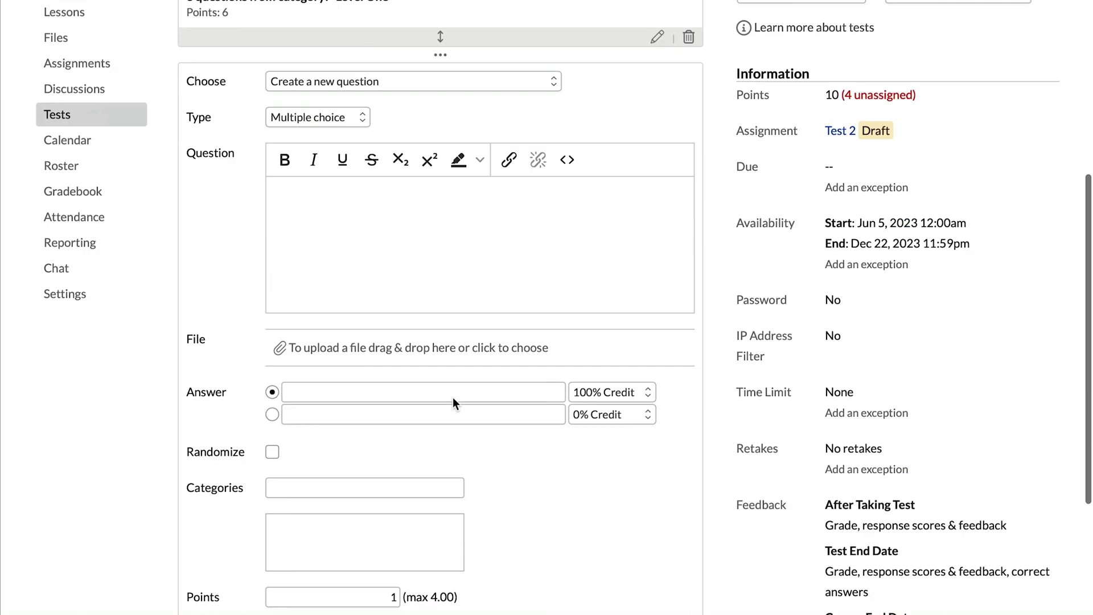
{"action": "left_click", "coordinate": [430, 78]}
{"action": "left_click", "coordinate": [365, 137]}
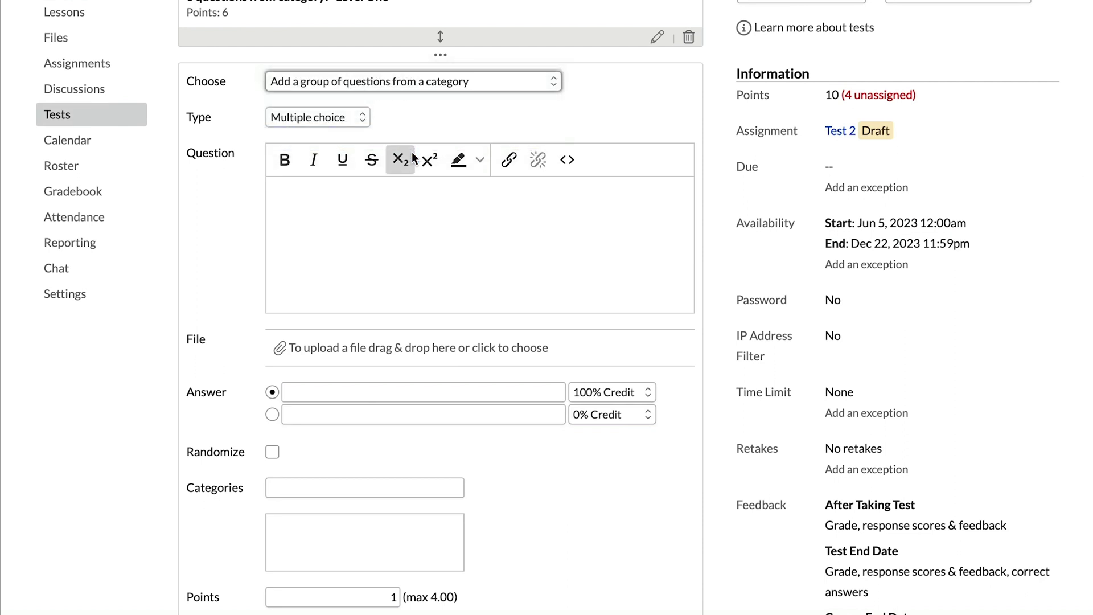
{"action": "type", "text": "Bear"}
{"action": "left_click", "coordinate": [374, 156]}
{"action": "left_click", "coordinate": [629, 268]}
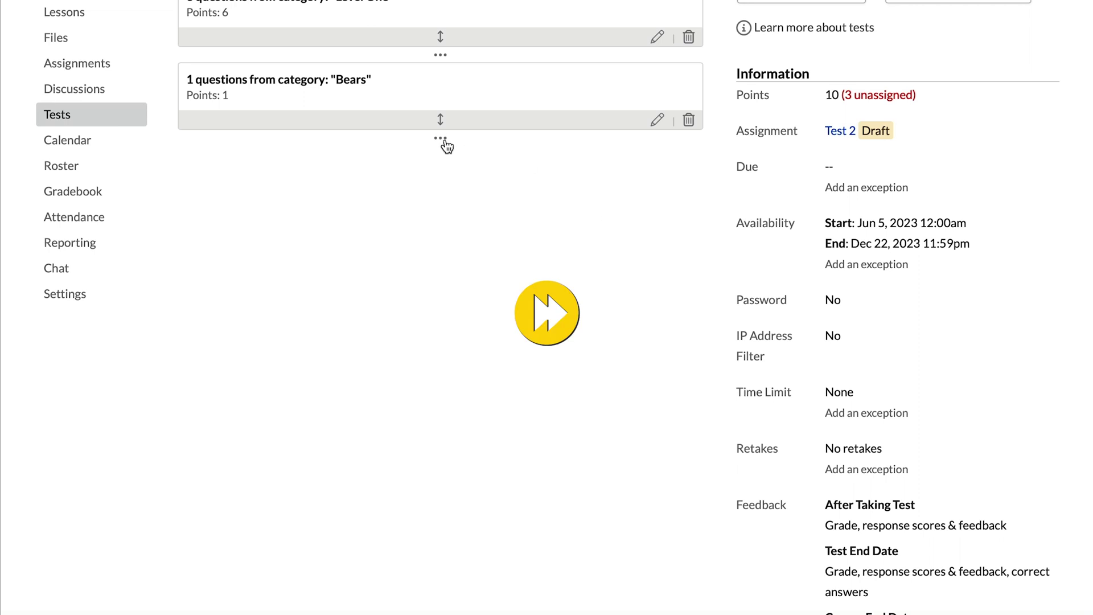
- Add a section below Bears drawing a question from the Fish category
{"action": "left_click", "coordinate": [441, 139]}
{"action": "left_click", "coordinate": [449, 169]}
{"action": "left_click", "coordinate": [430, 82]}
{"action": "left_click", "coordinate": [423, 132]}
{"action": "type", "text": "Fish"}
{"action": "key", "text": "Tab"}
{"action": "left_click", "coordinate": [624, 266]}
- Add a section below Fish drawing a question from the Authors category
{"action": "left_click", "coordinate": [443, 140]}
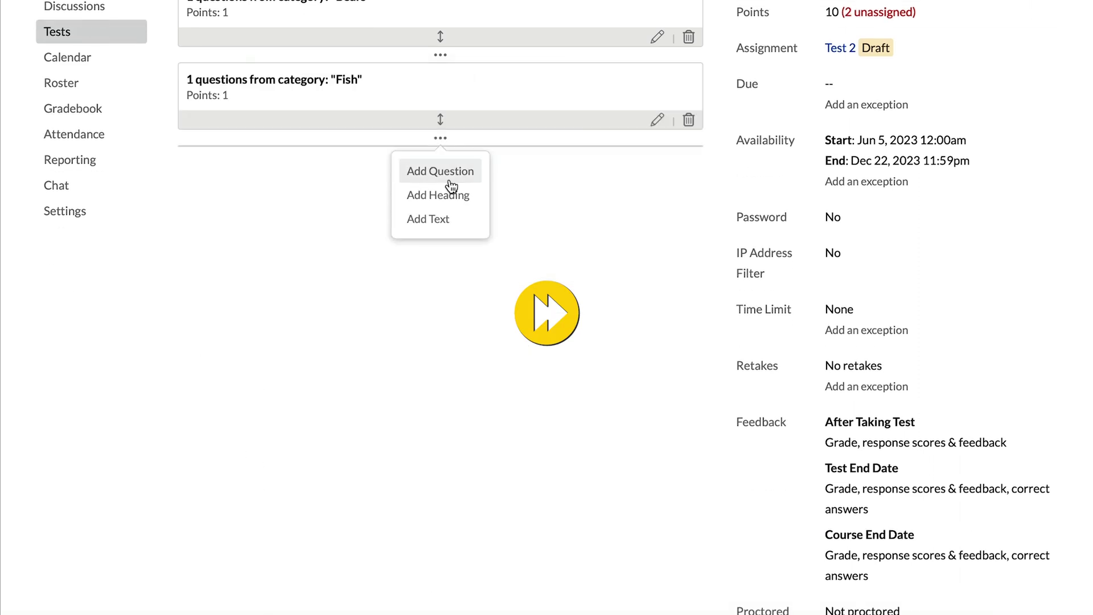
{"action": "left_click", "coordinate": [445, 171]}
{"action": "left_click", "coordinate": [430, 81]}
{"action": "left_click", "coordinate": [416, 135]}
{"action": "type", "text": "Authors"}
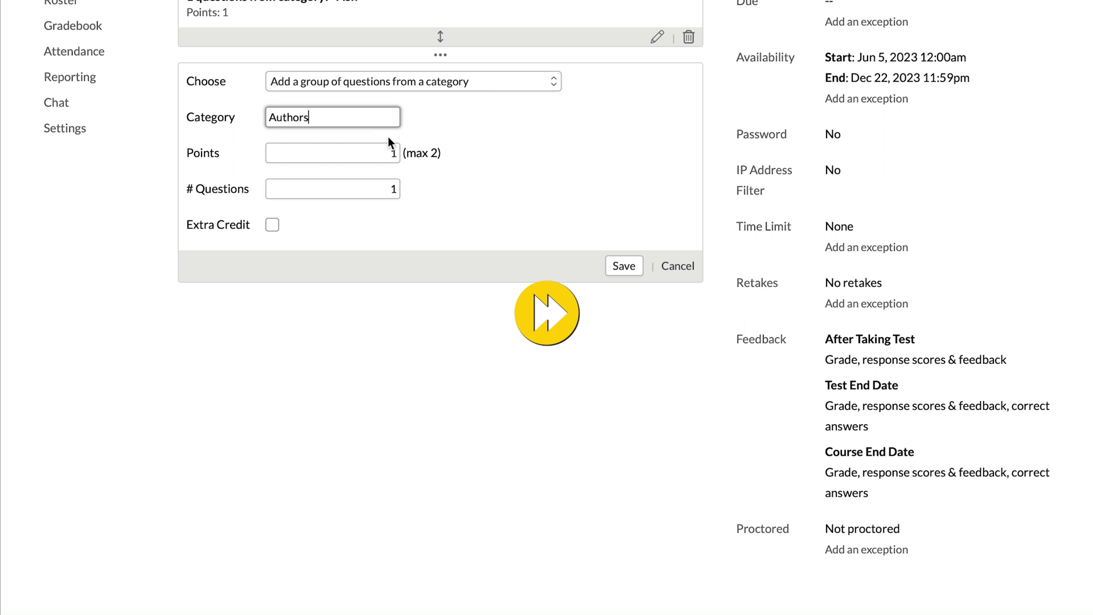
{"action": "key", "text": "Return"}
- Add a George Lucas category section below Authors, then preview Test 2
{"action": "left_click", "coordinate": [442, 108]}
{"action": "left_click", "coordinate": [444, 134]}
{"action": "left_click", "coordinate": [410, 81]}
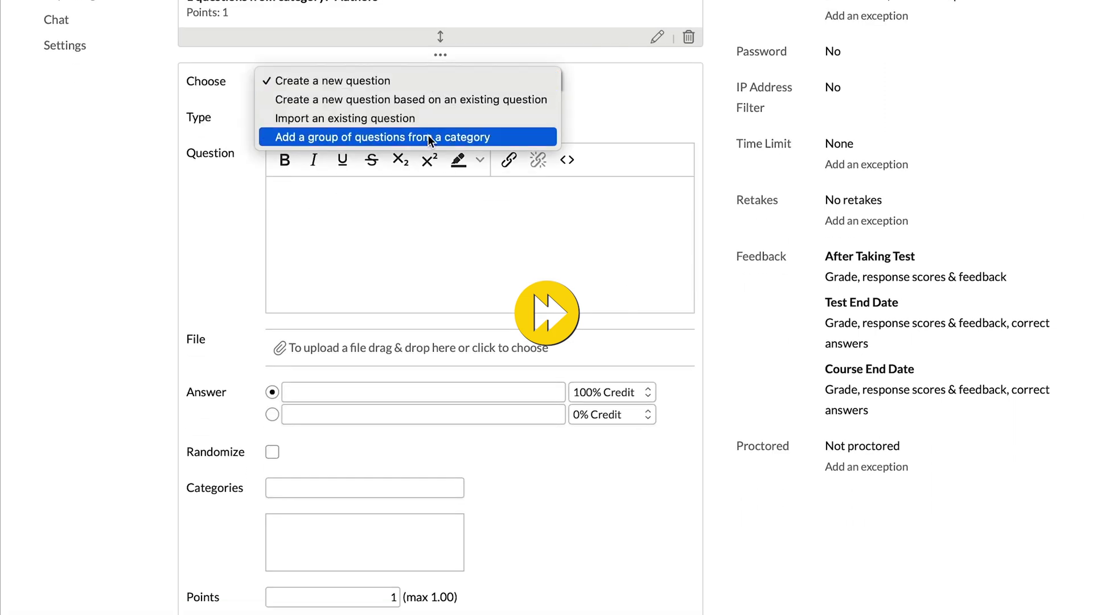
{"action": "left_click", "coordinate": [405, 136]}
{"action": "type", "text": "George Lucas"}
{"action": "left_click", "coordinate": [319, 197]}
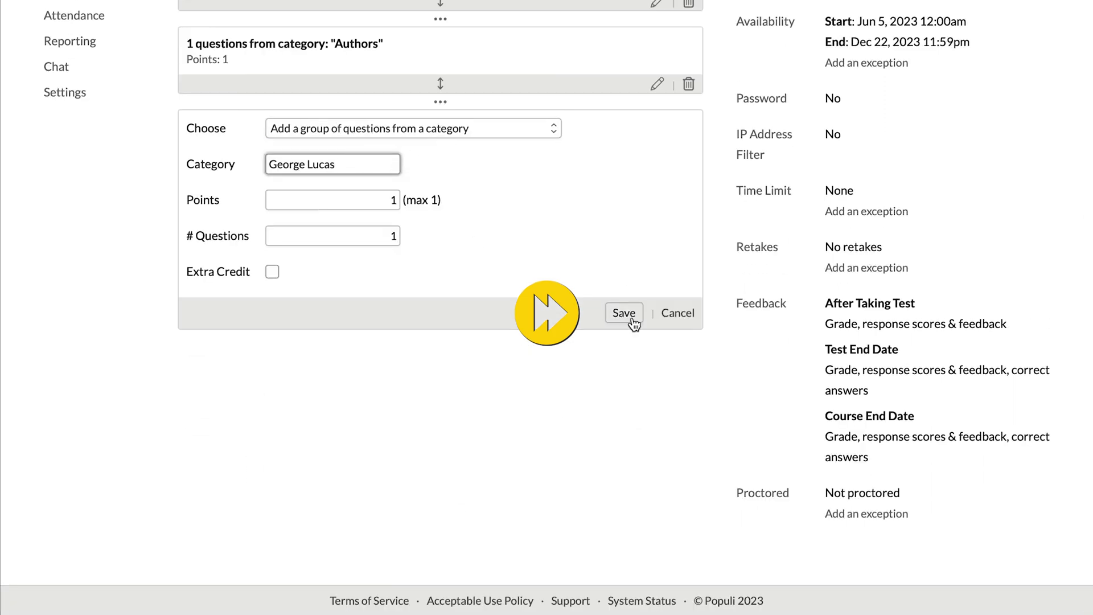
{"action": "left_click", "coordinate": [624, 312]}
{"action": "left_click", "coordinate": [279, 271]}
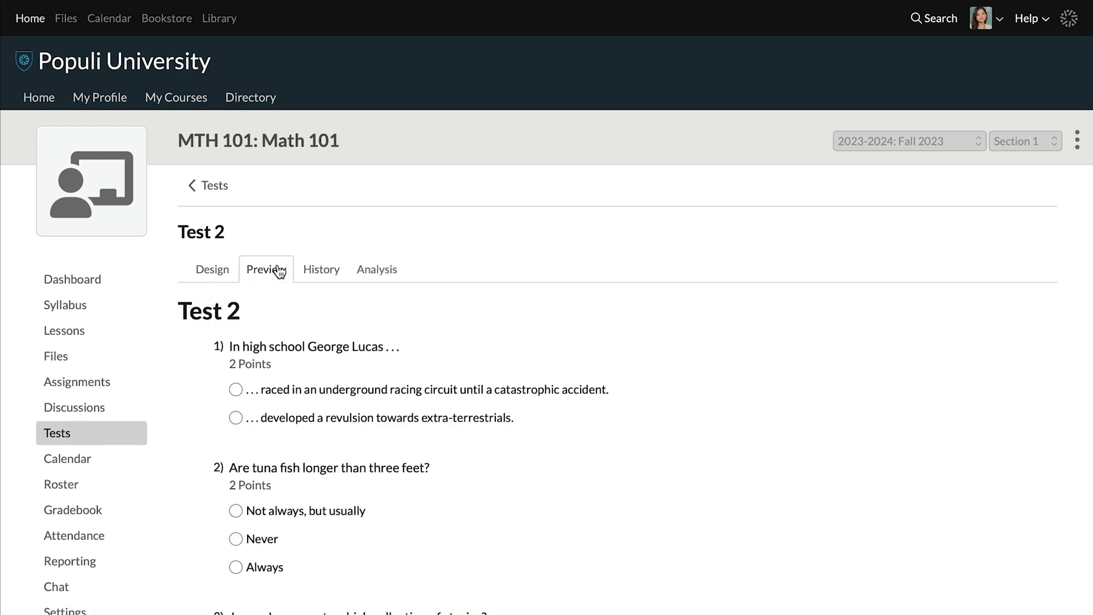
{"action": "scroll", "coordinate": [529, 261], "scroll_direction": "down", "scroll_amount": 5}
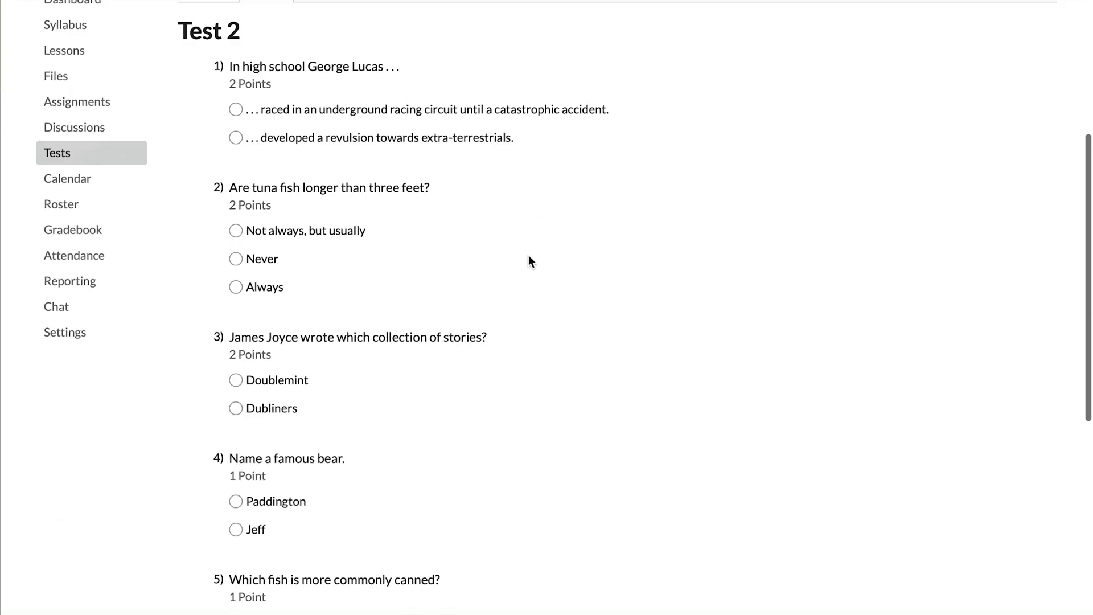
{"action": "scroll", "coordinate": [587, 377], "scroll_direction": "down", "scroll_amount": 7}
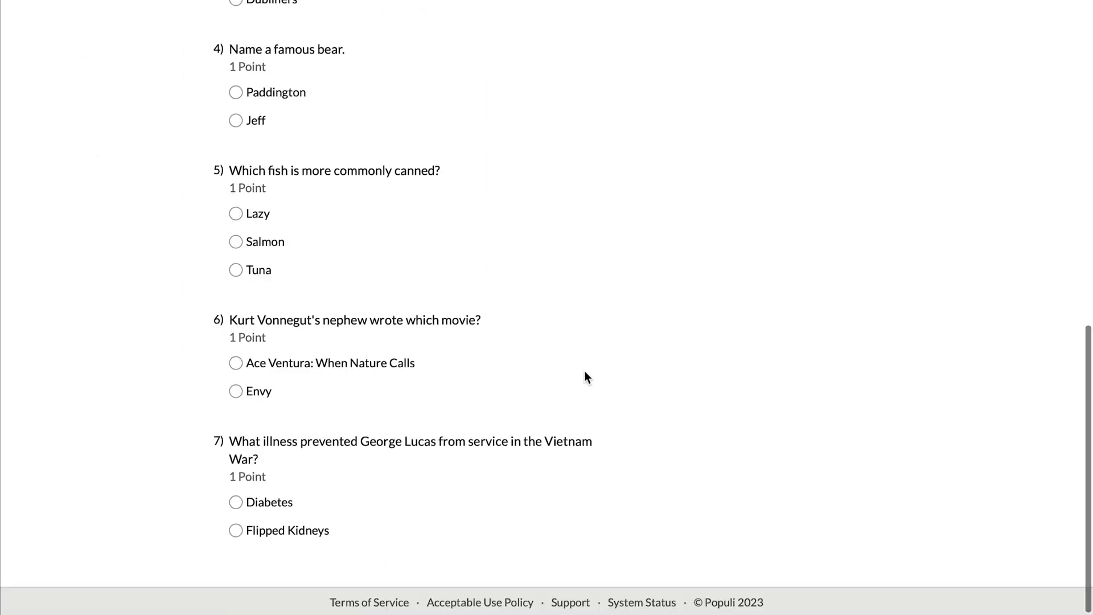